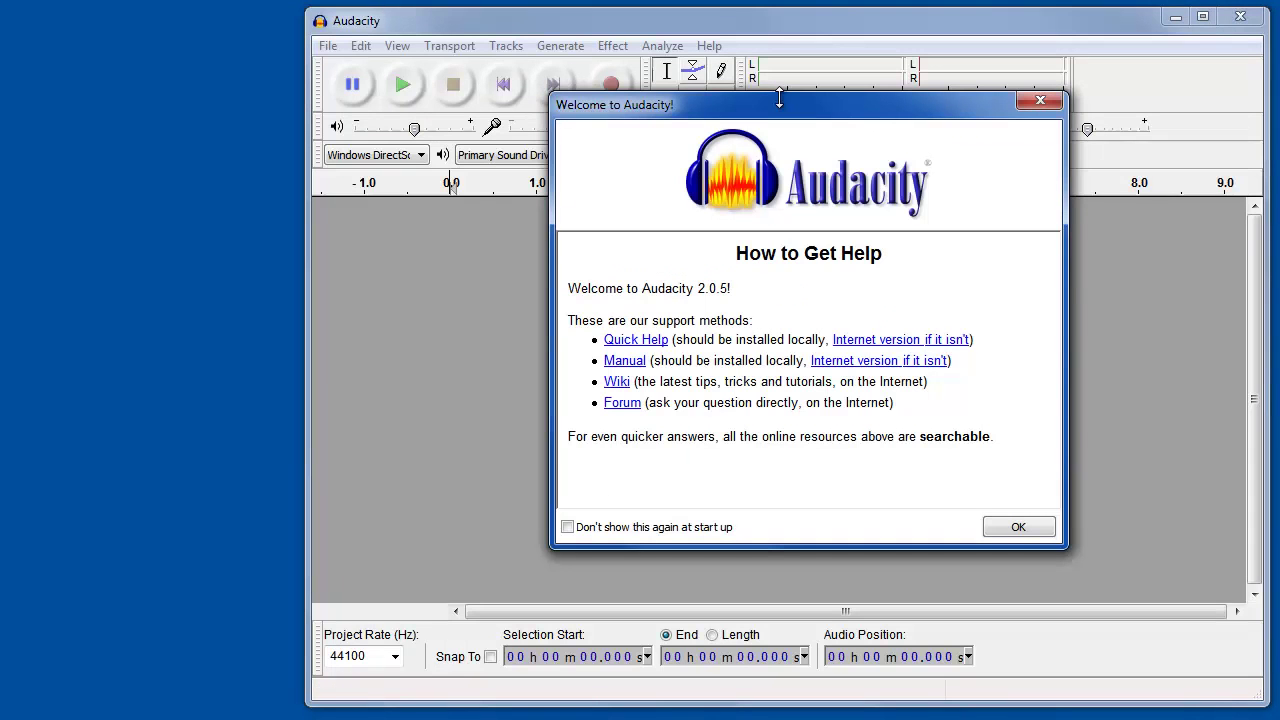
# Step: Dismiss the welcome window, record a roughly 3-second stereo voice clip, then start input-level monitoring
pyautogui.click(995, 528)
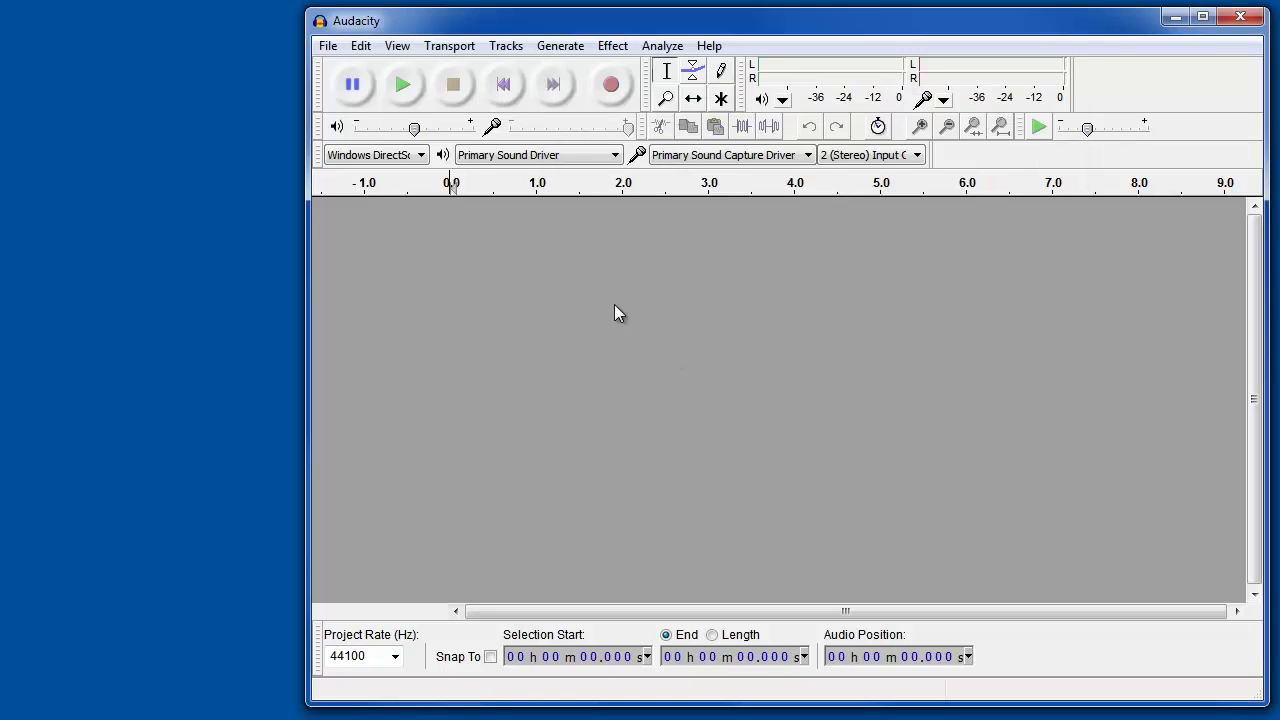
pyautogui.click(611, 88)
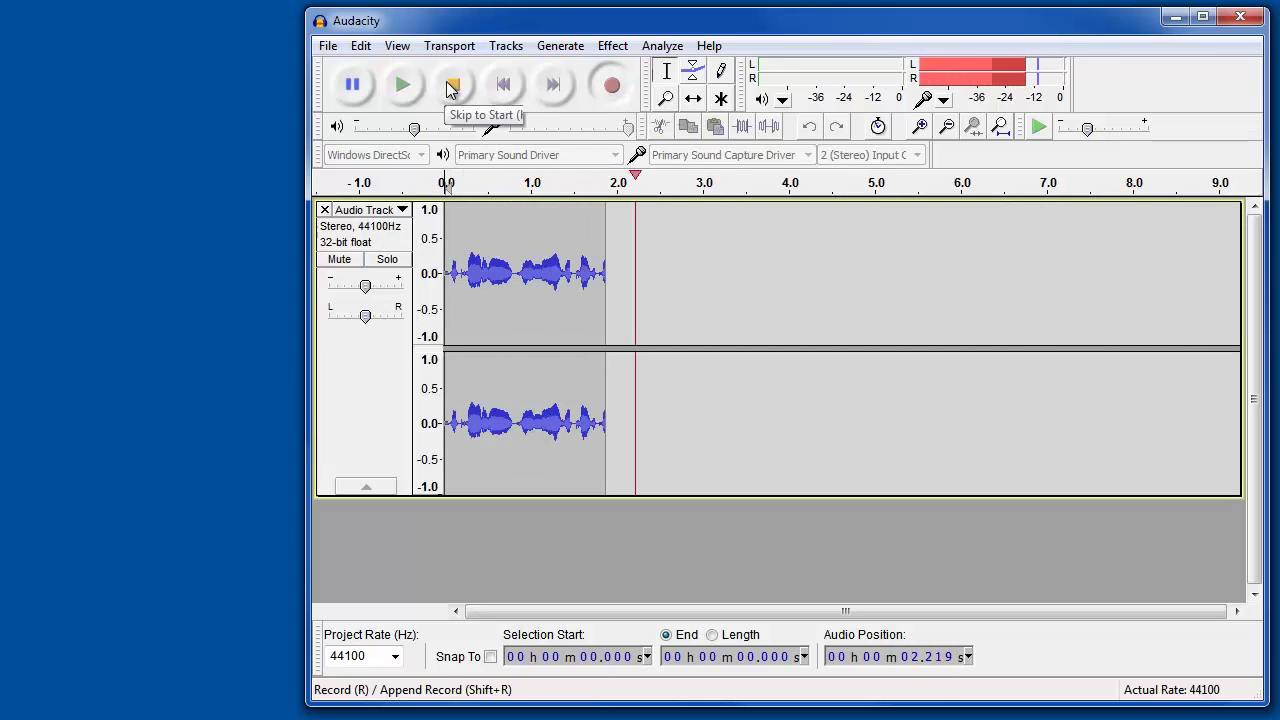
pyautogui.click(452, 86)
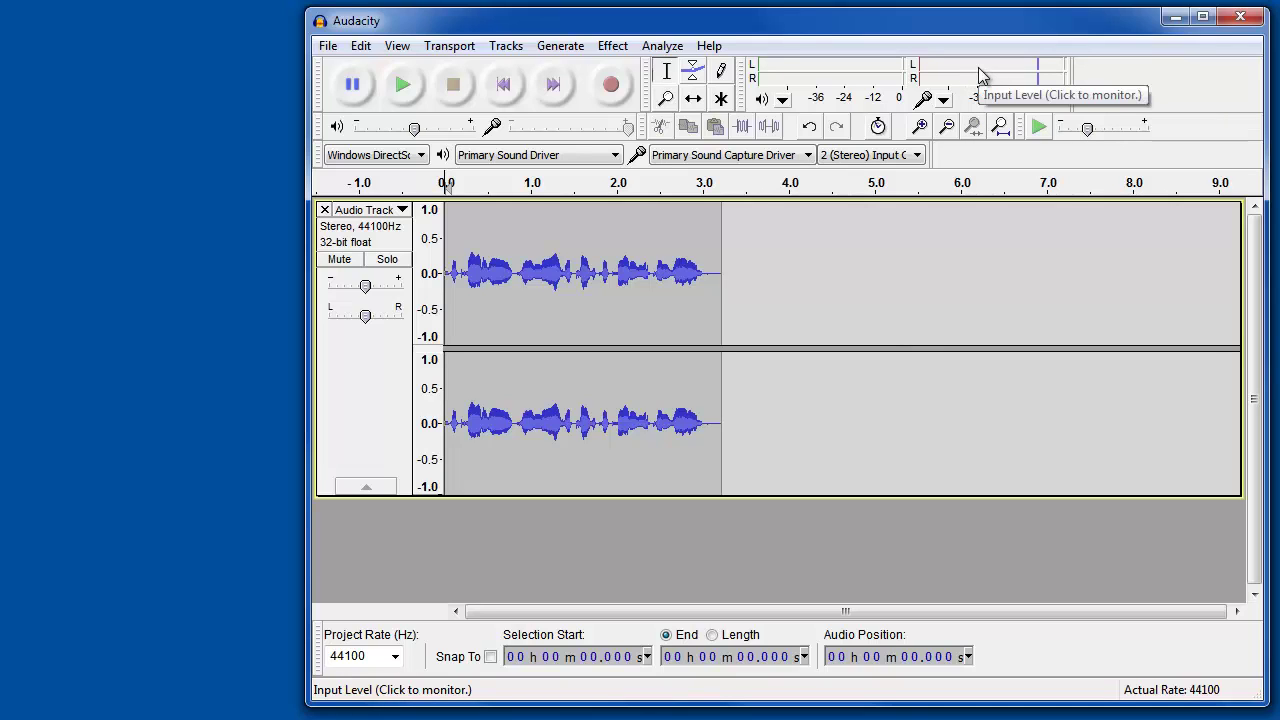
pyautogui.click(1024, 74)
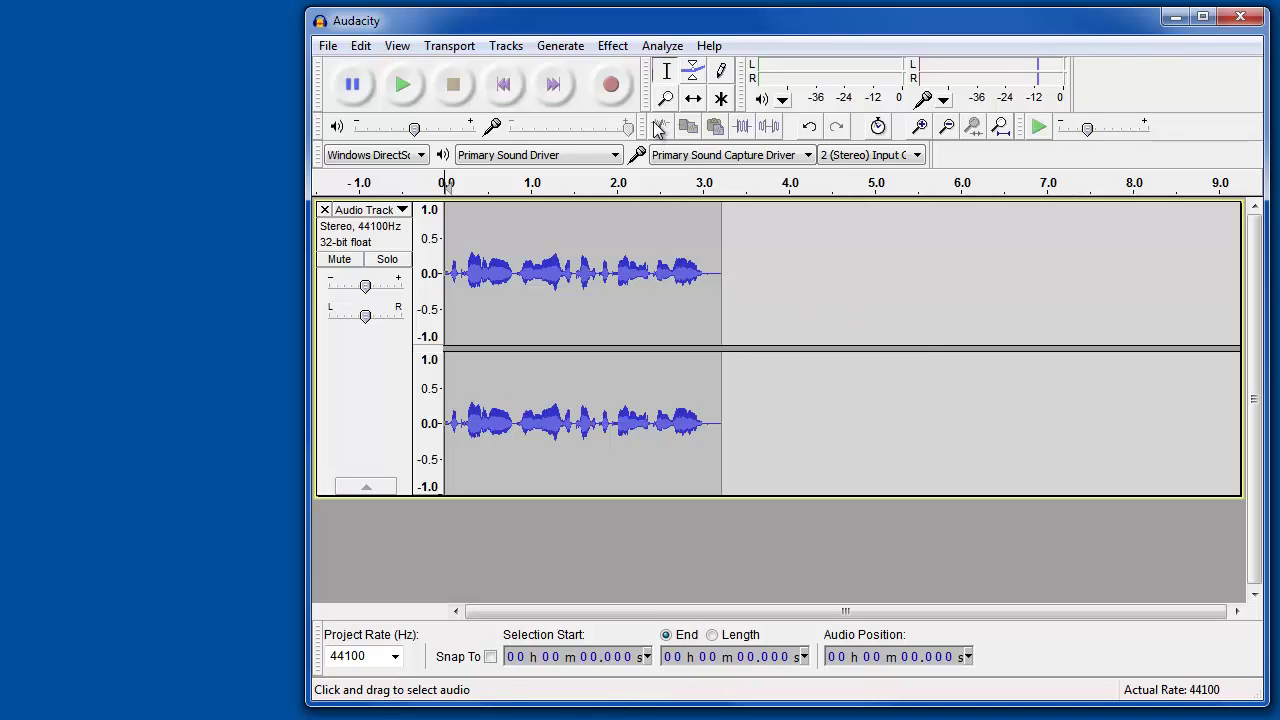
pyautogui.click(611, 86)
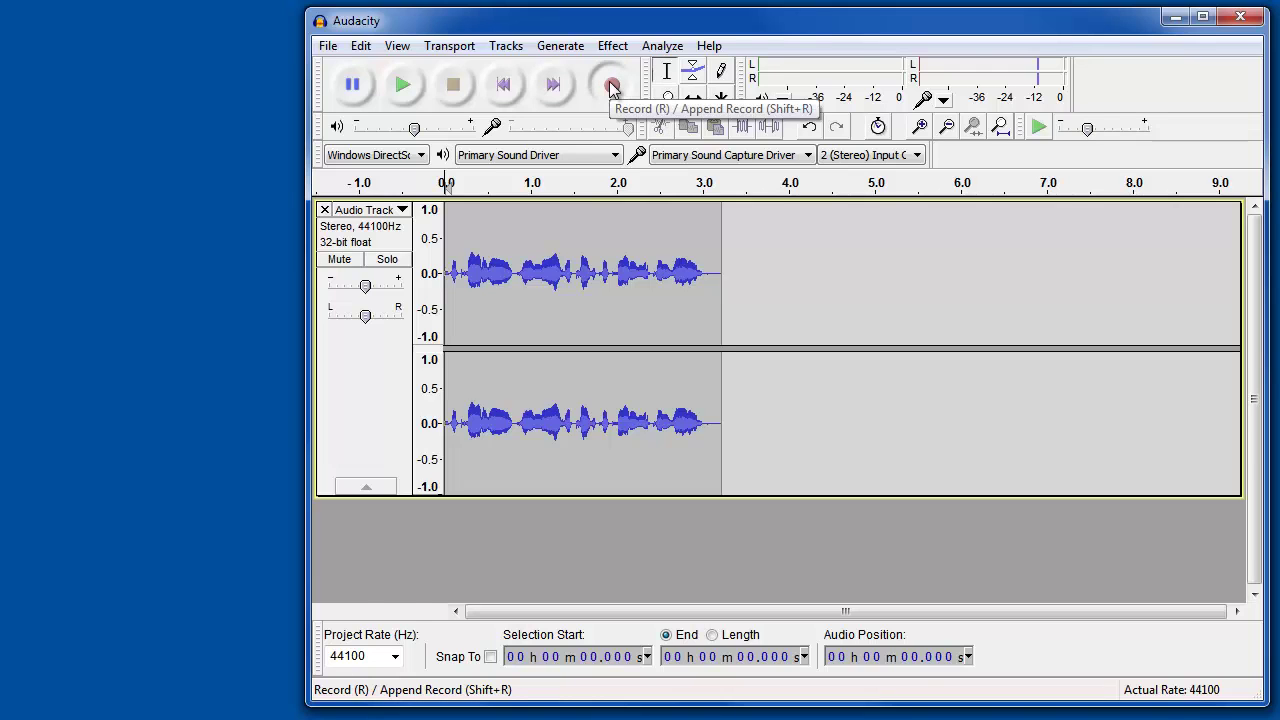
pyautogui.click(452, 86)
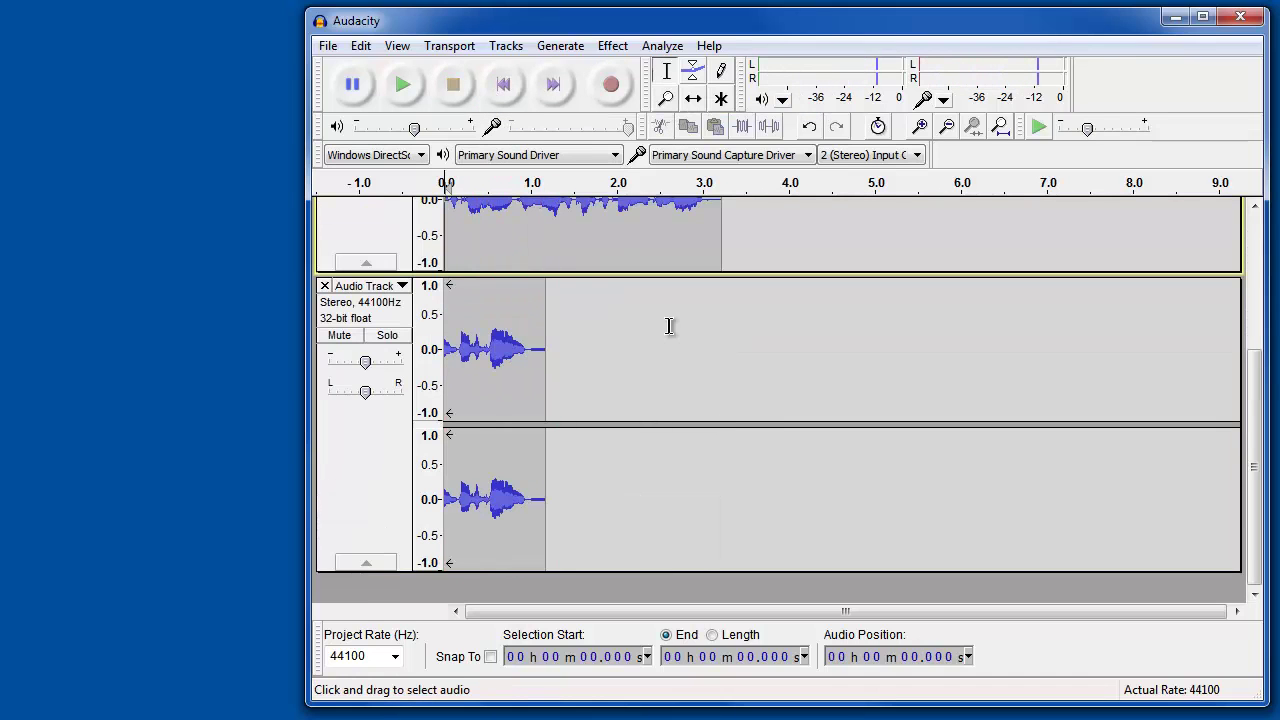
pyautogui.scroll(4, 420, 320)
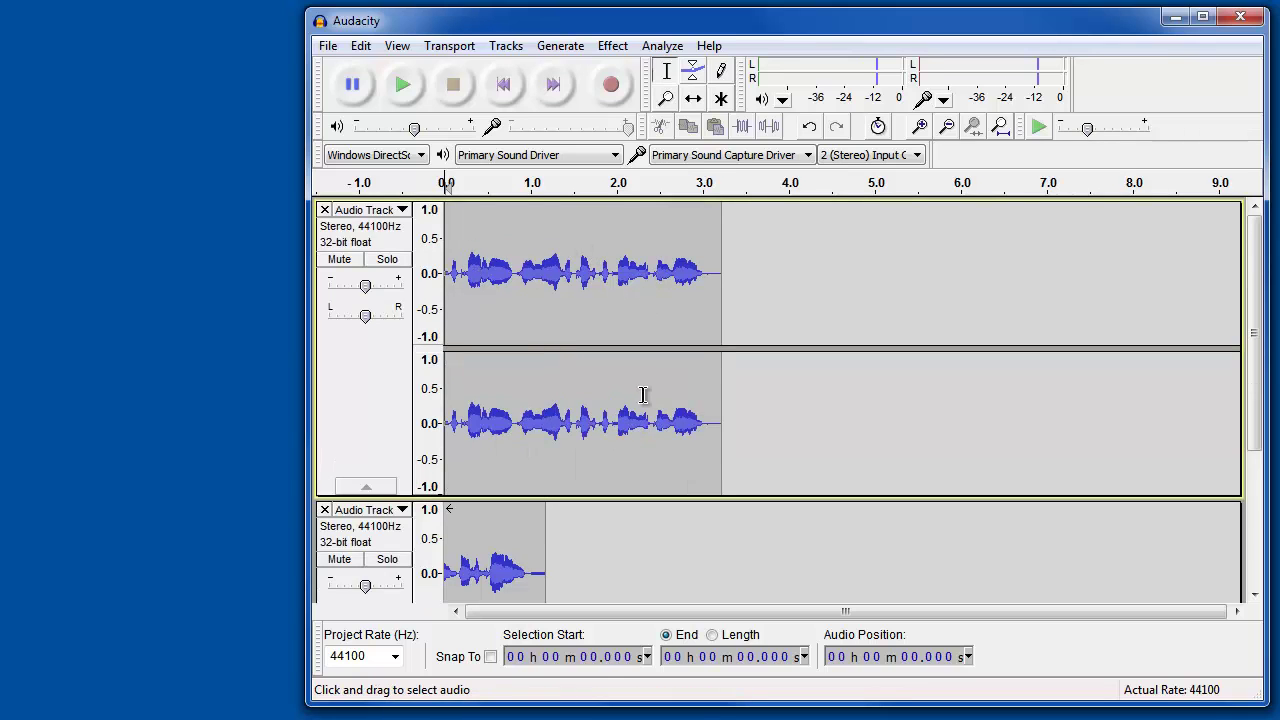
pyautogui.scroll(-4, 645, 395)
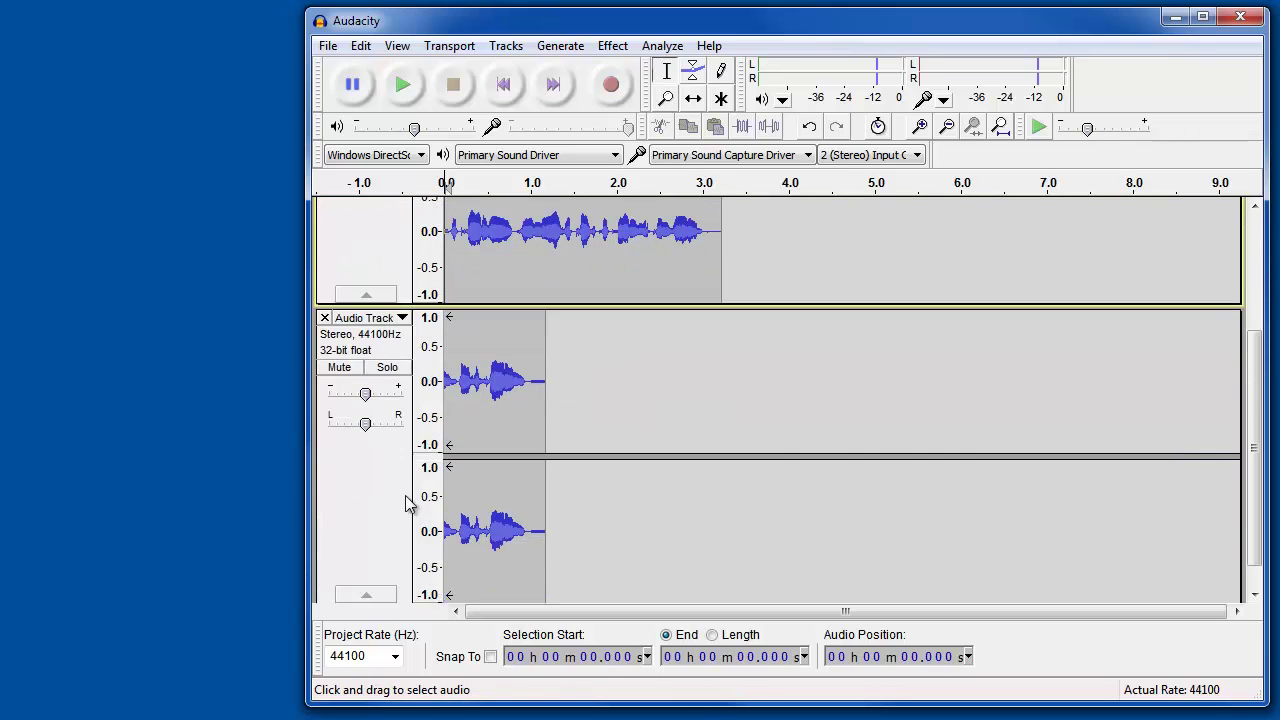
pyautogui.click(324, 317)
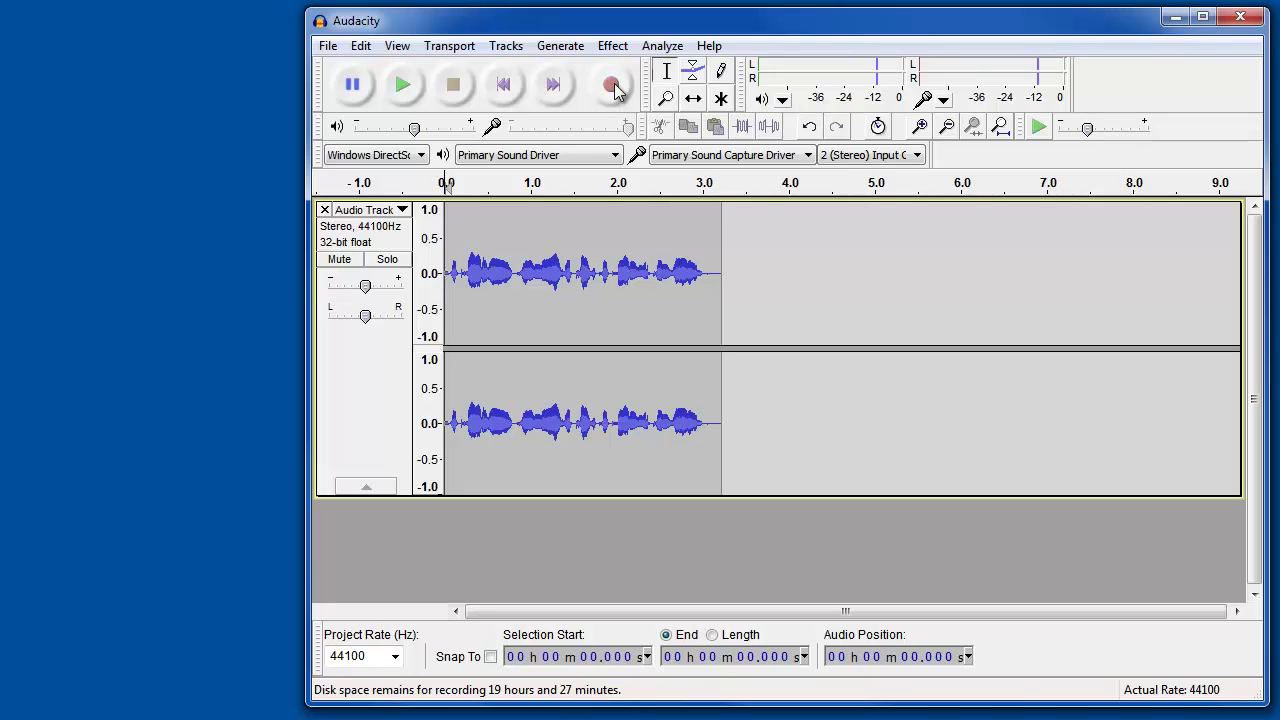
# Step: Append two more voice takes to the end of the clip, stopping at about 8.9 seconds
pyautogui.click(612, 86)
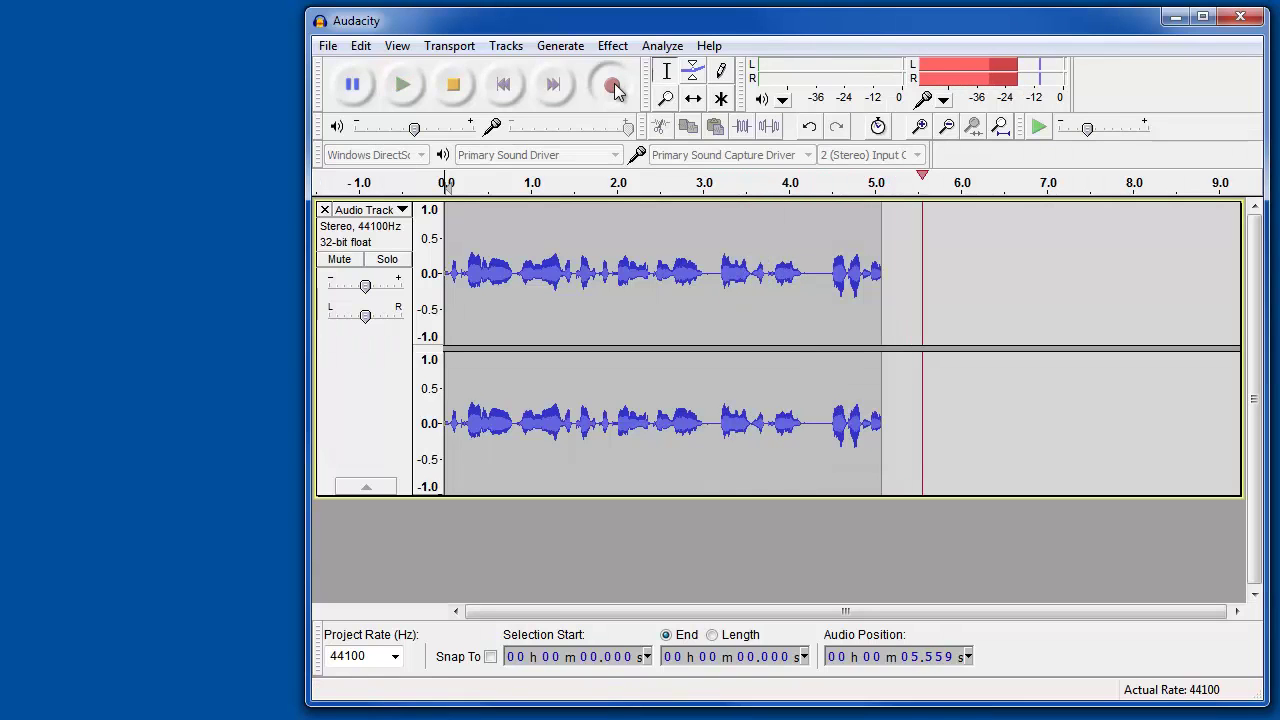
pyautogui.press('space')
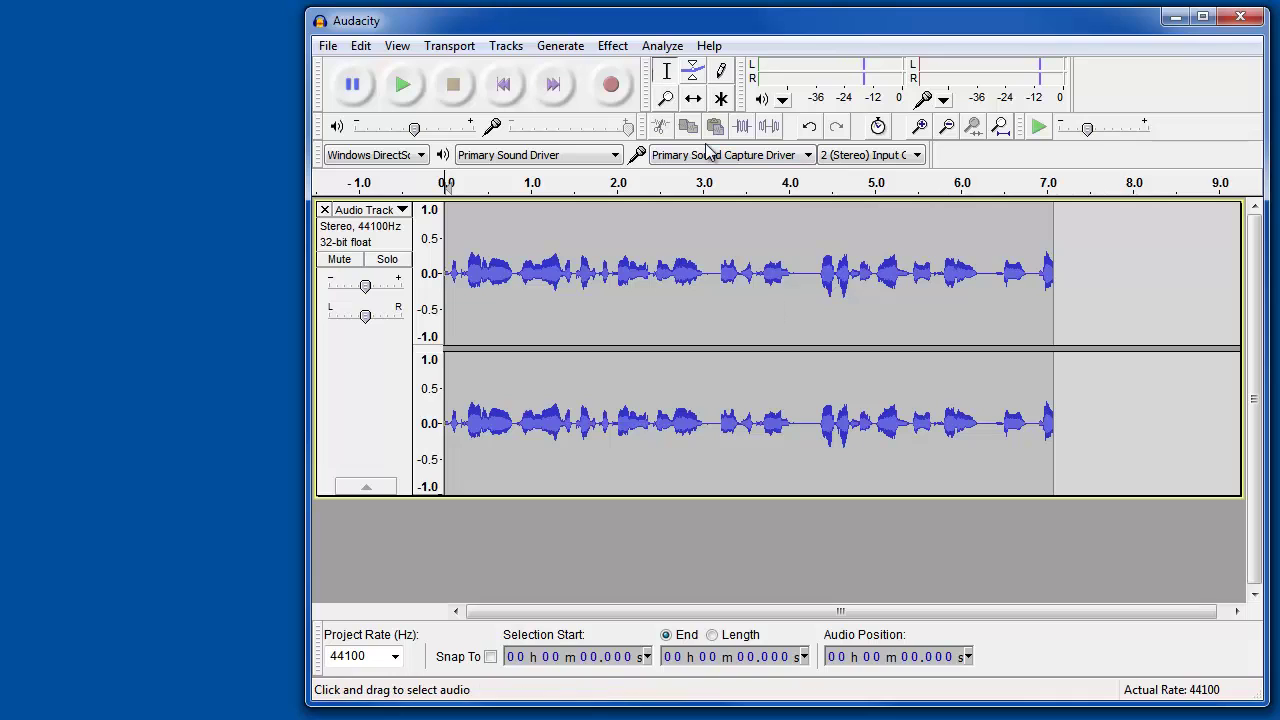
pyautogui.click(612, 88)
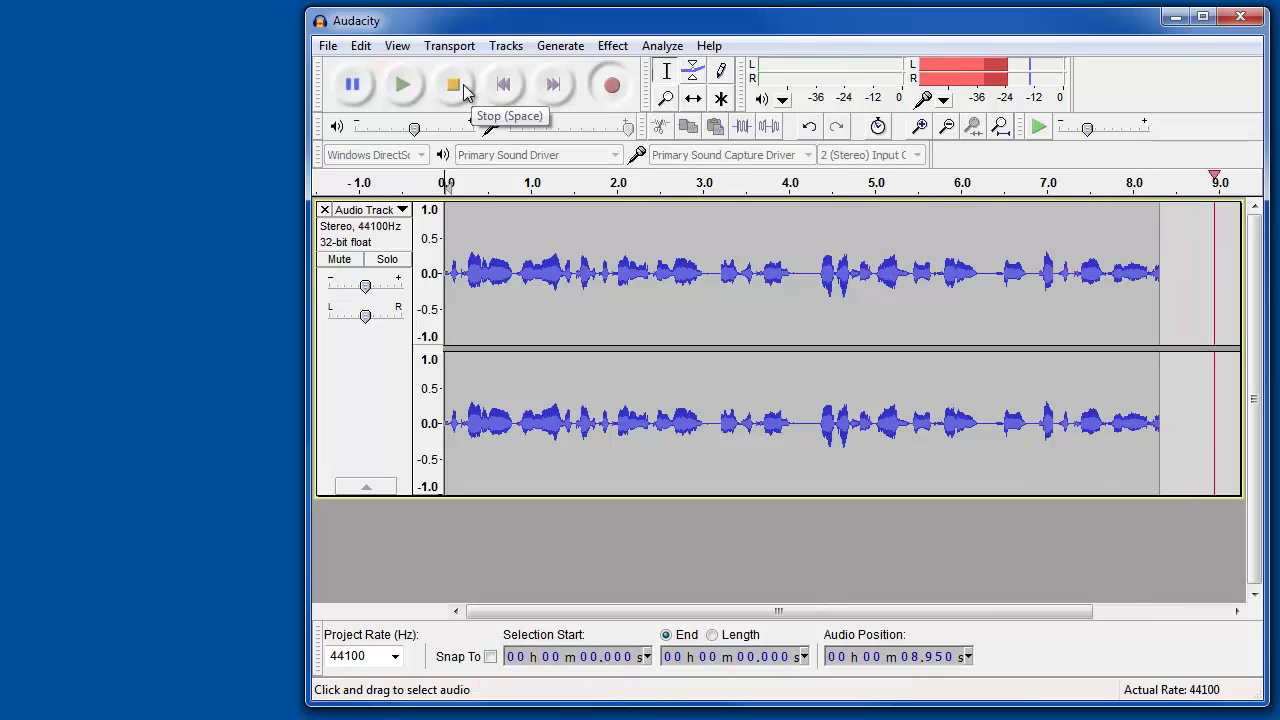
pyautogui.click(453, 85)
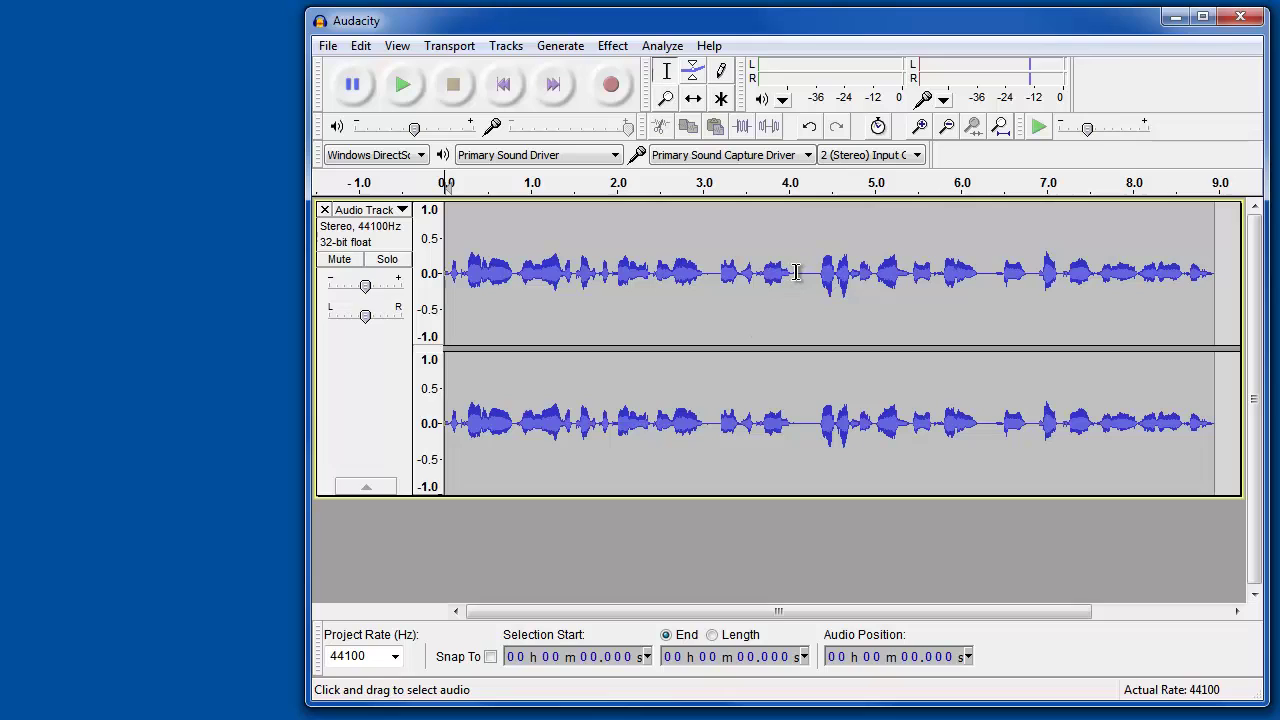
# Step: Delete the 4.075–4.365 s stretch of audio and fit the whole recording in the window
pyautogui.moveTo(796, 272); pyautogui.dragTo(821, 283)
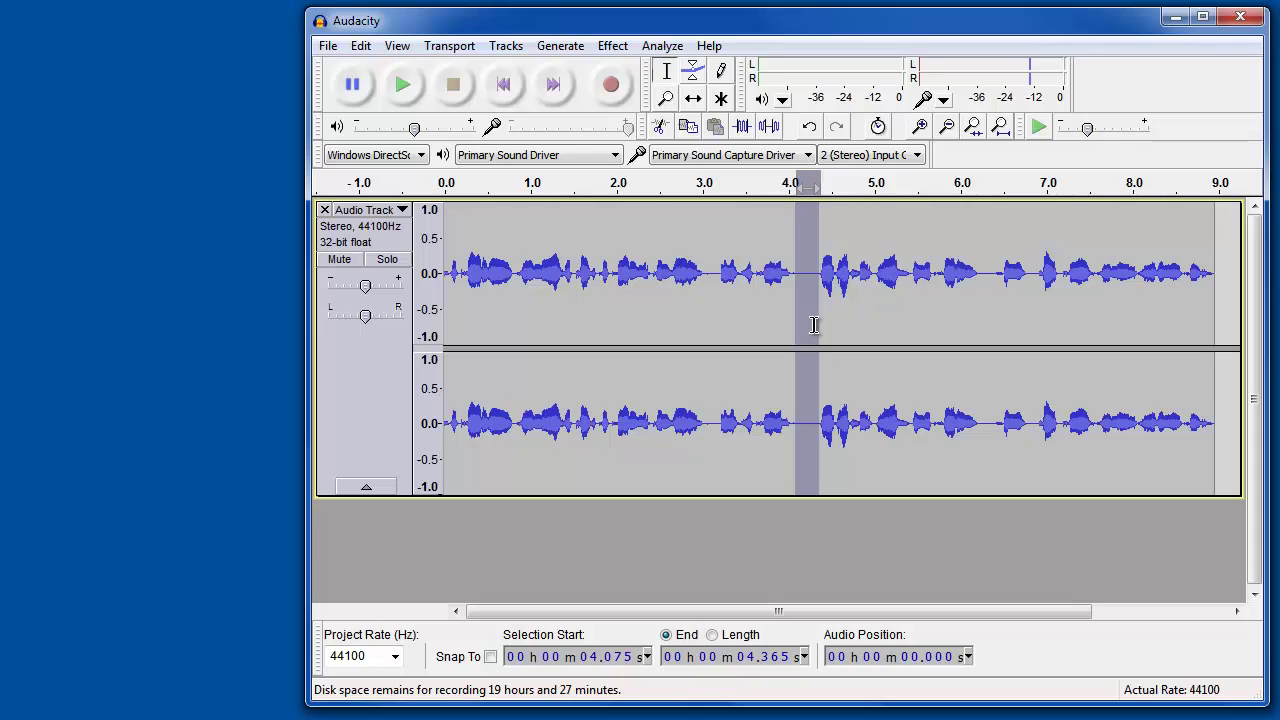
pyautogui.press('Delete')
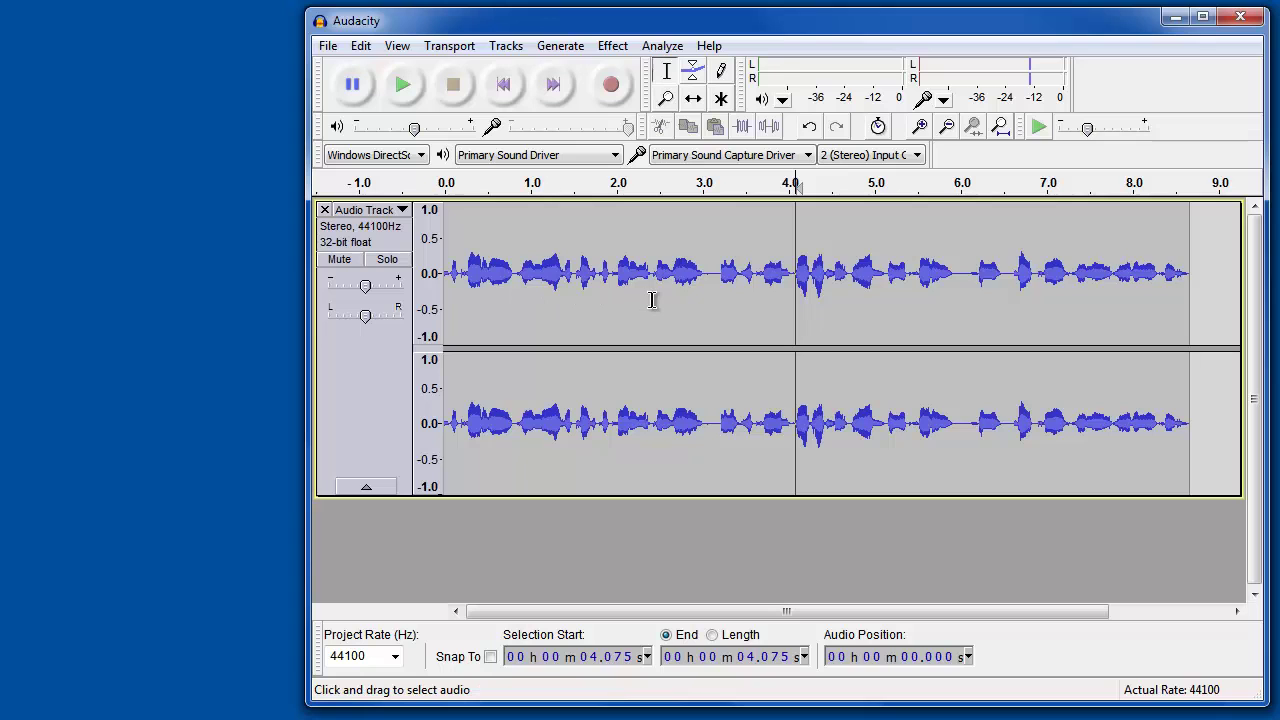
pyautogui.keyDown('ctrl'); pyautogui.scroll(4, 651, 300); pyautogui.keyUp('ctrl')
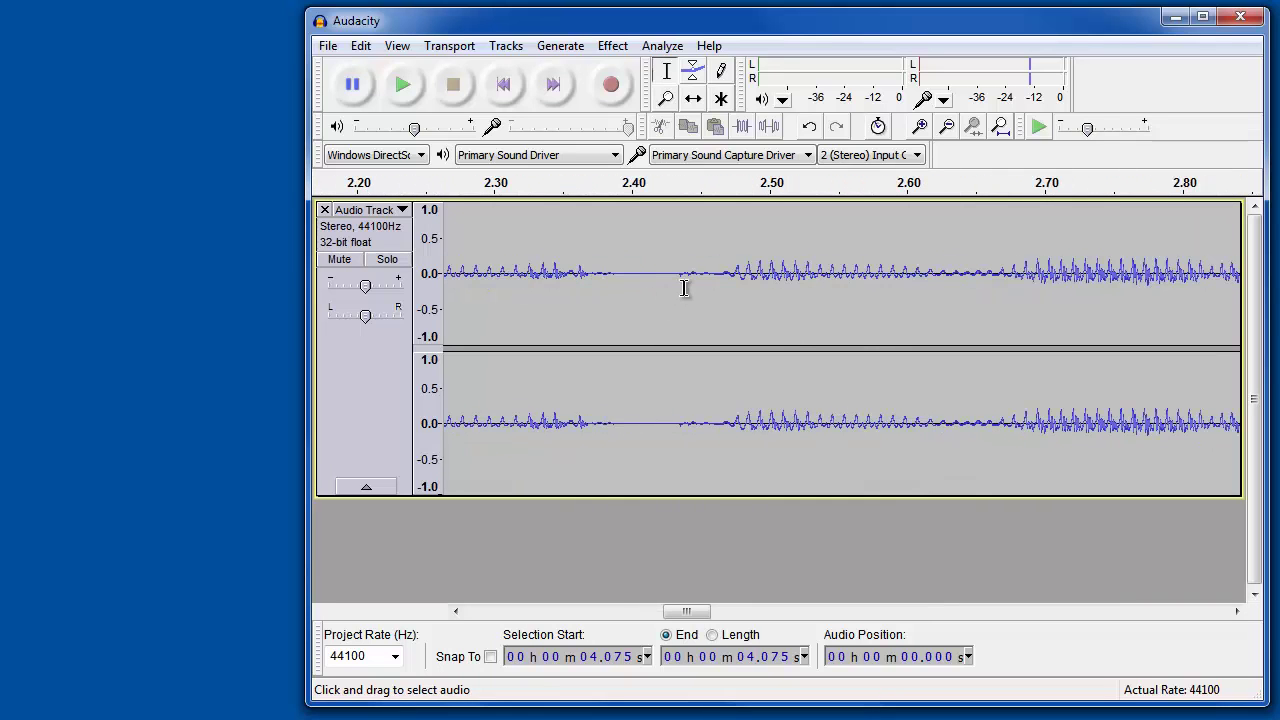
pyautogui.keyDown('ctrl'); pyautogui.scroll(-5, 684, 288); pyautogui.keyUp('ctrl')
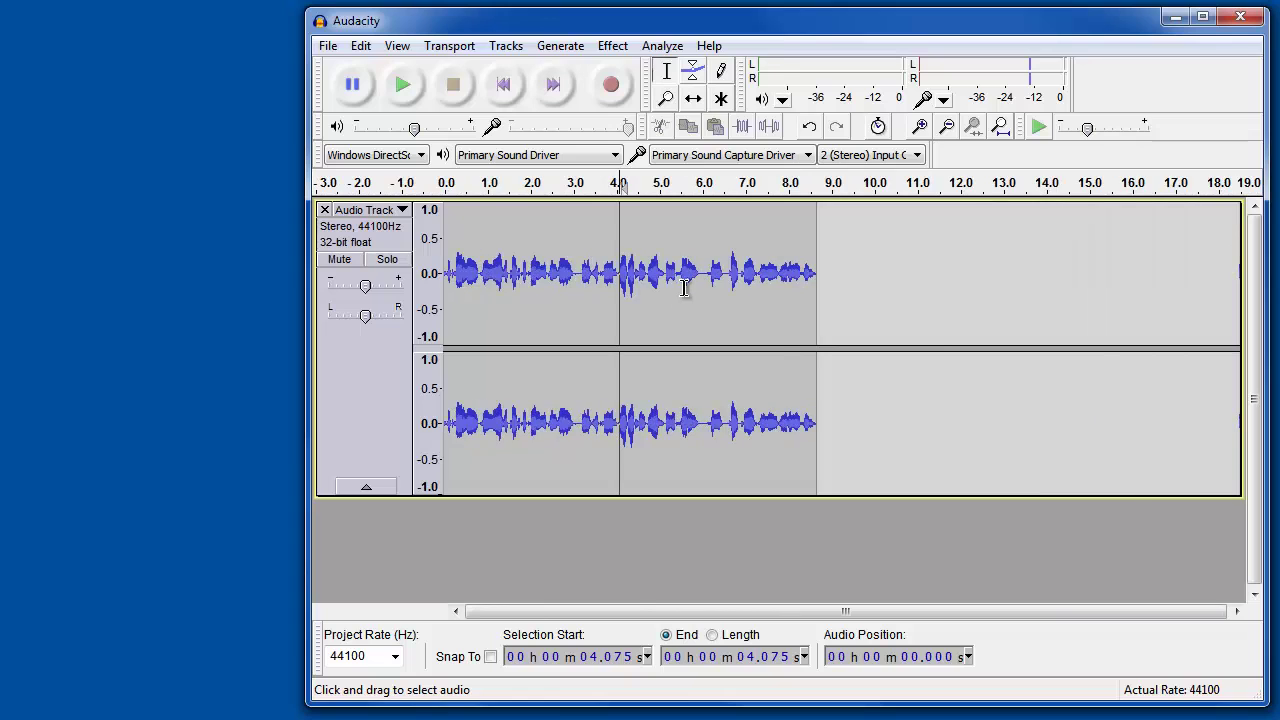
pyautogui.keyDown('ctrl'); pyautogui.scroll(1, 684, 288); pyautogui.keyUp('ctrl')
pyautogui.click(397, 46)
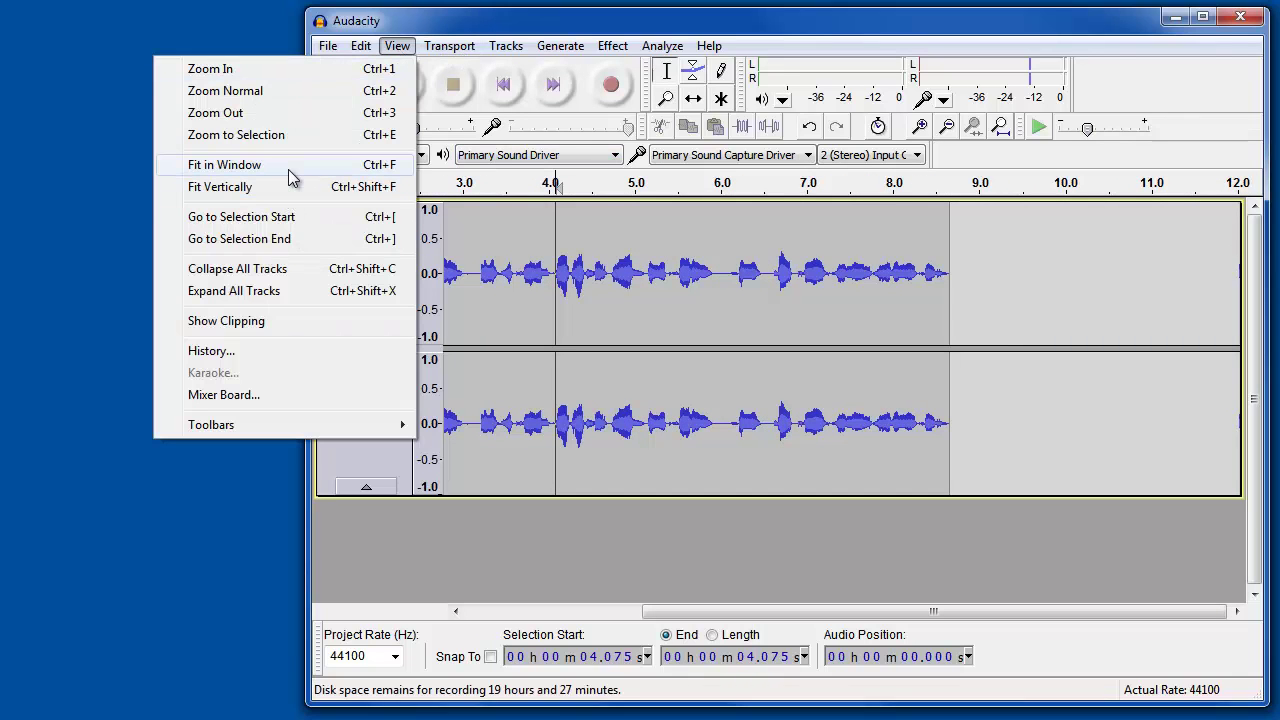
pyautogui.click(388, 166)
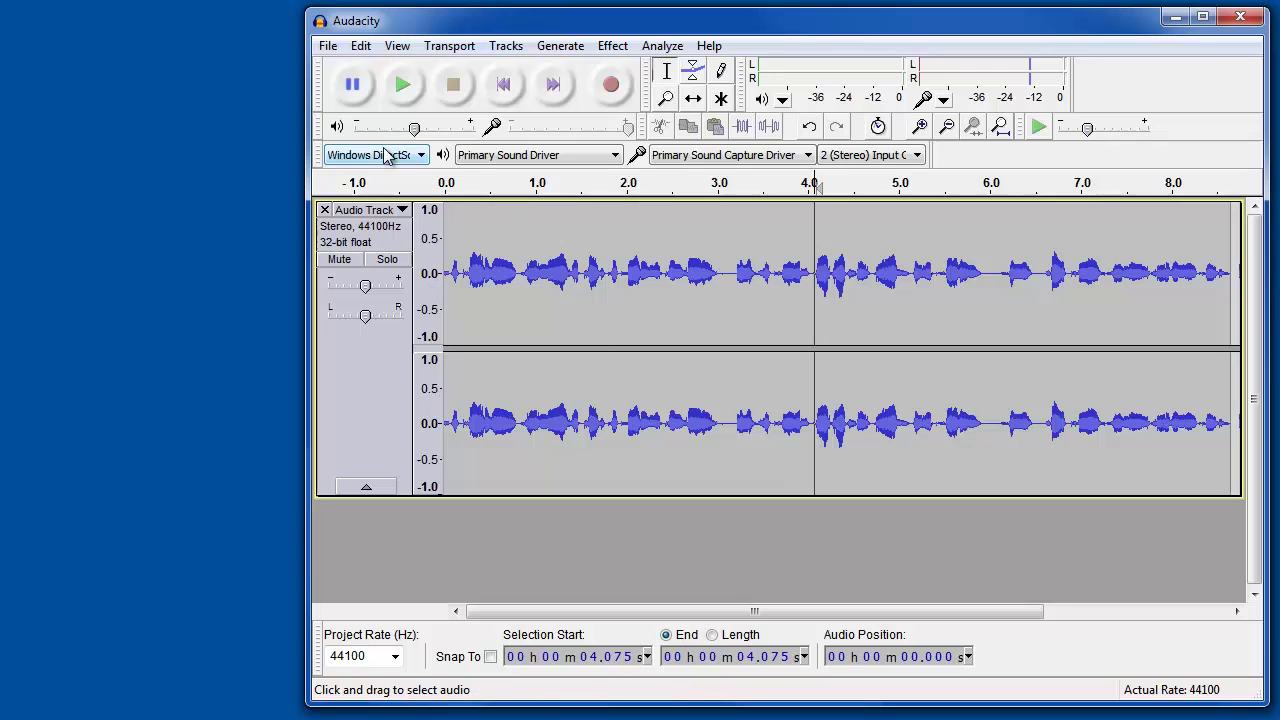
# Step: Export the recording as test.mp3
pyautogui.click(327, 46)
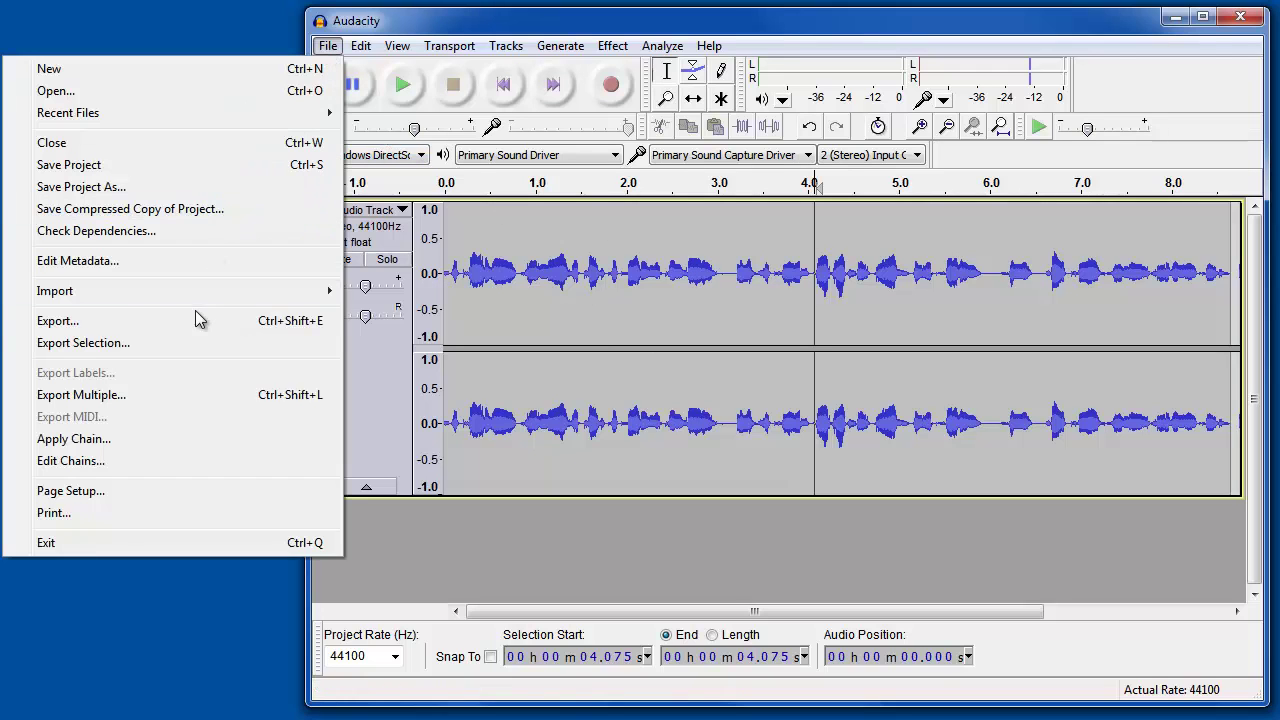
pyautogui.click(255, 319)
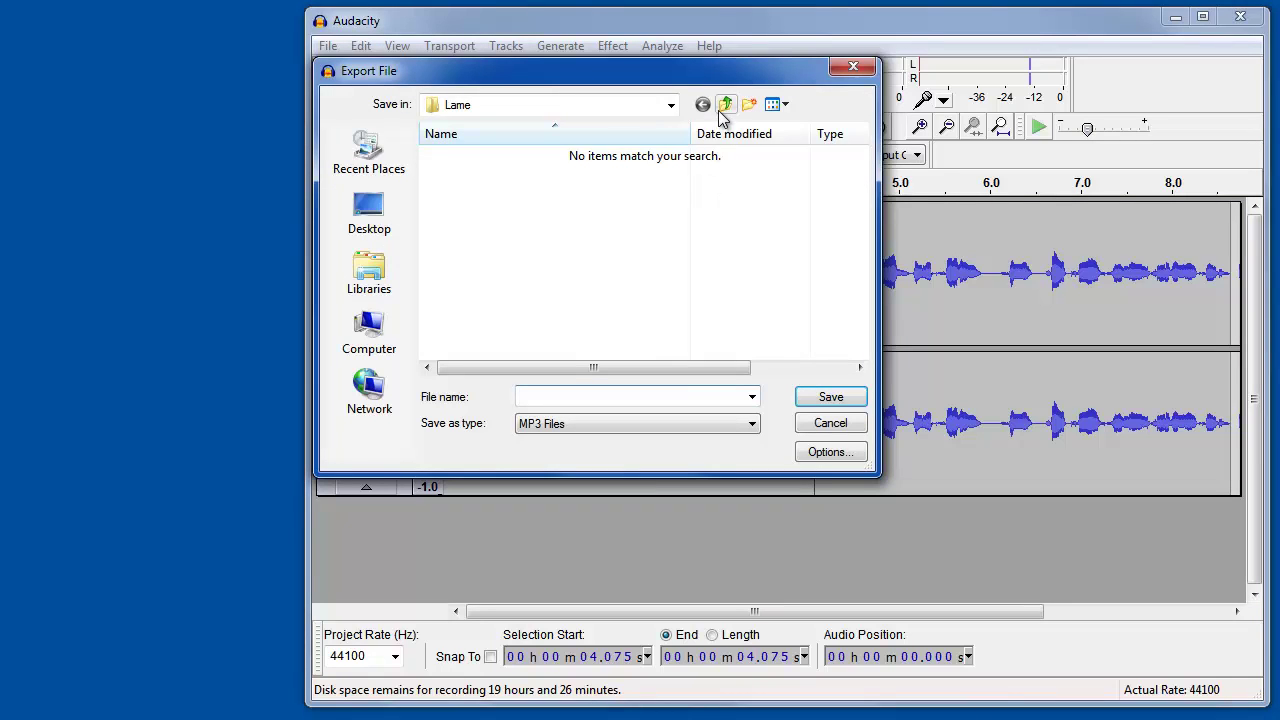
pyautogui.write('test.mp3')
pyautogui.click(829, 398)
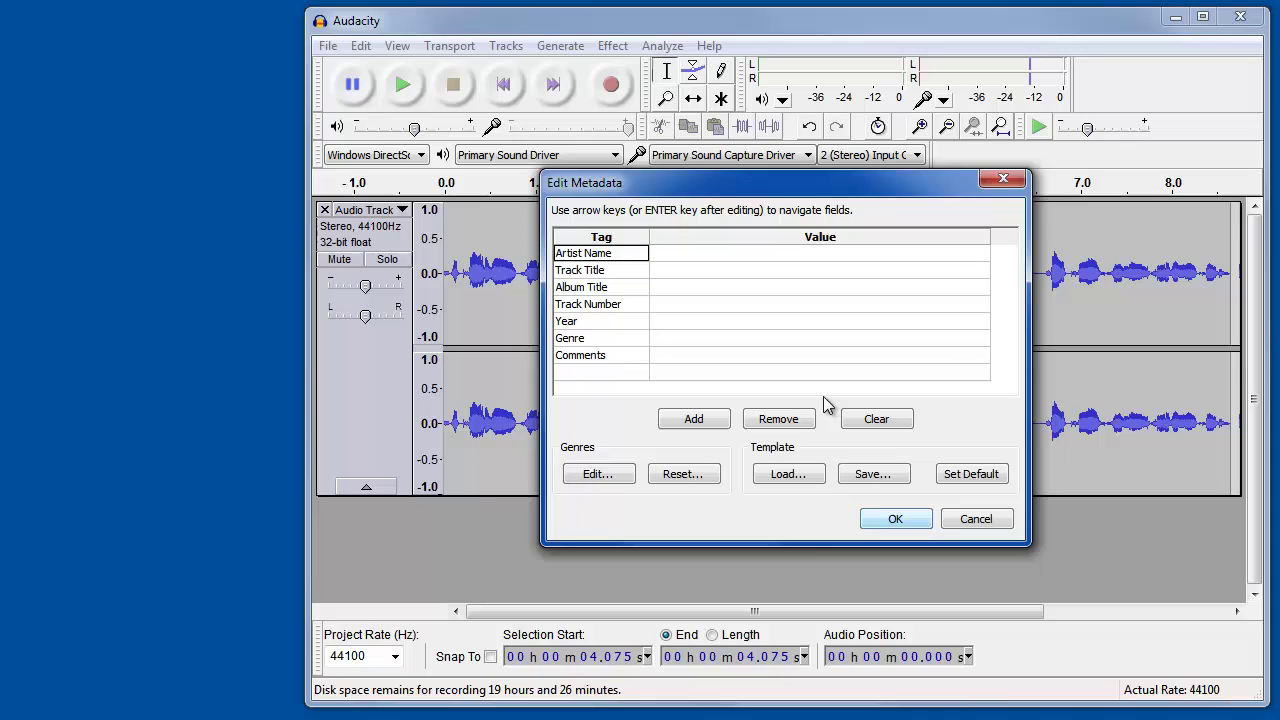
# Step: Fill in the artist name, track number 1 and year 2014 metadata tags and accept them
pyautogui.click(728, 256)
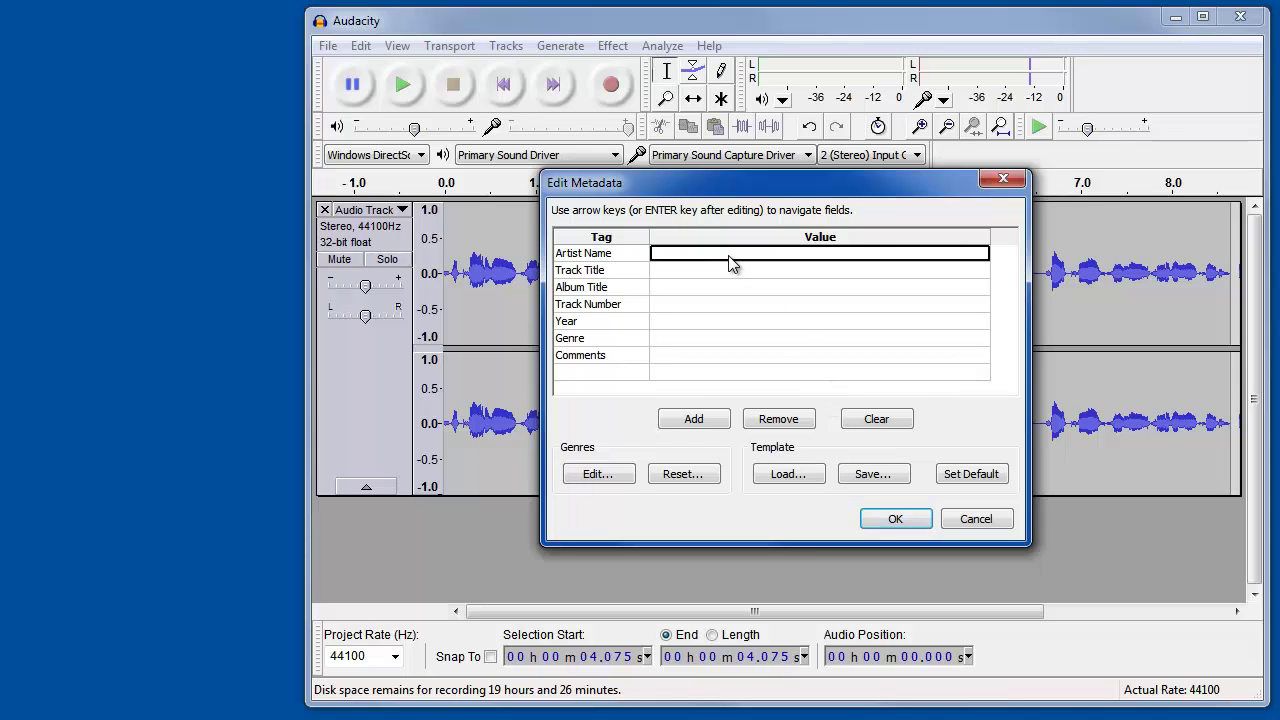
pyautogui.write('Dan Hersam')
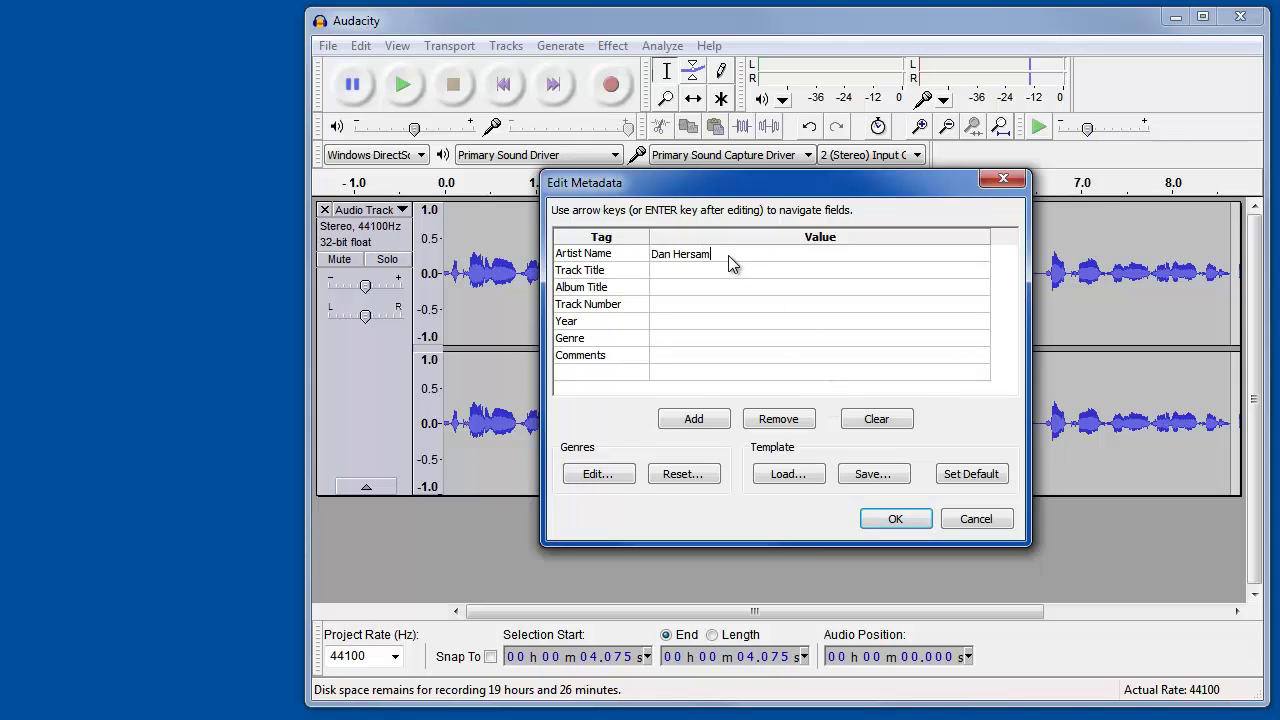
pyautogui.click(691, 304)
pyautogui.write('1')
pyautogui.click(688, 321)
pyautogui.write('2')
pyautogui.click(895, 518)
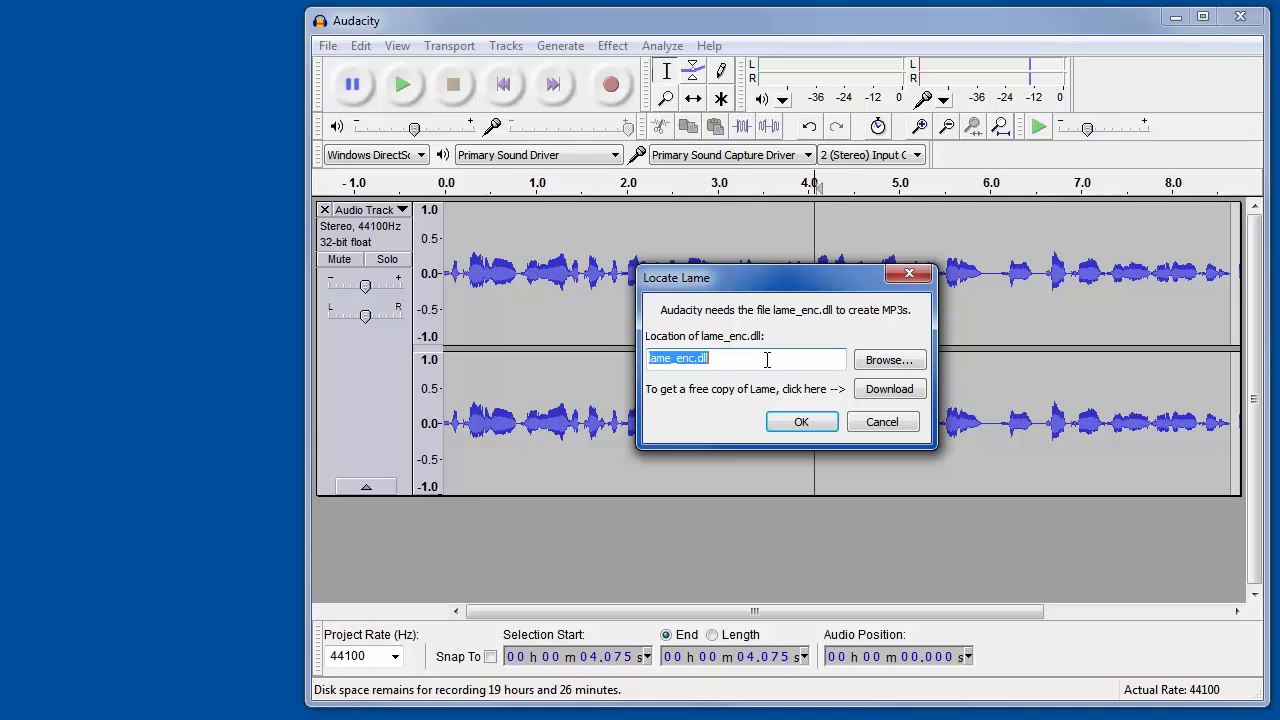
# Step: Follow the manual's LAME instructions through the LAME download site to its Windows downloads
pyautogui.click(886, 389)
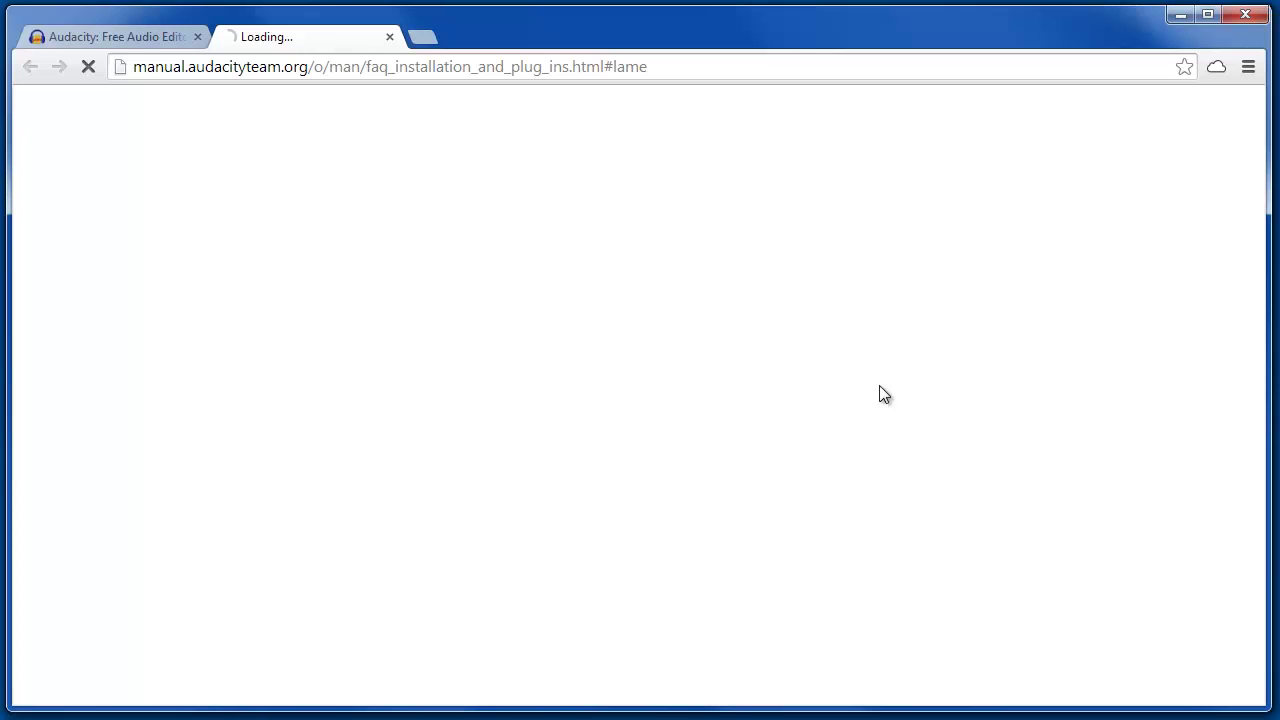
pyautogui.click(322, 45)
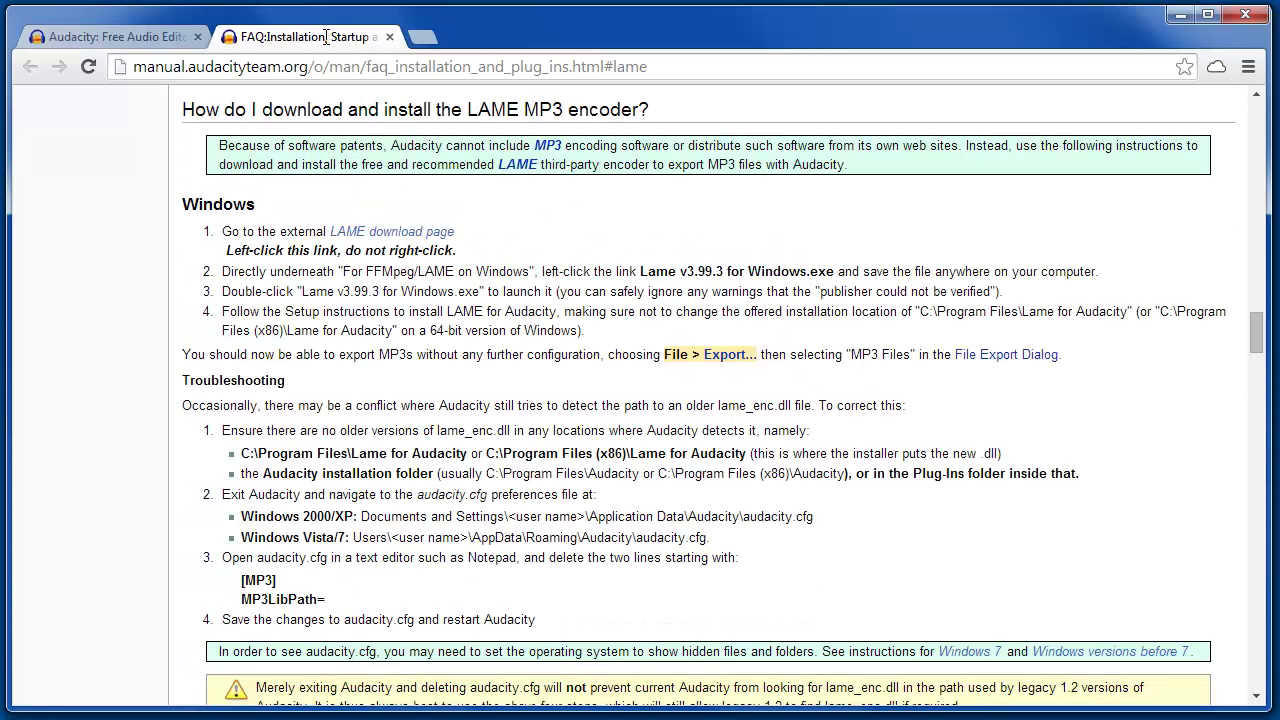
pyautogui.click(394, 232)
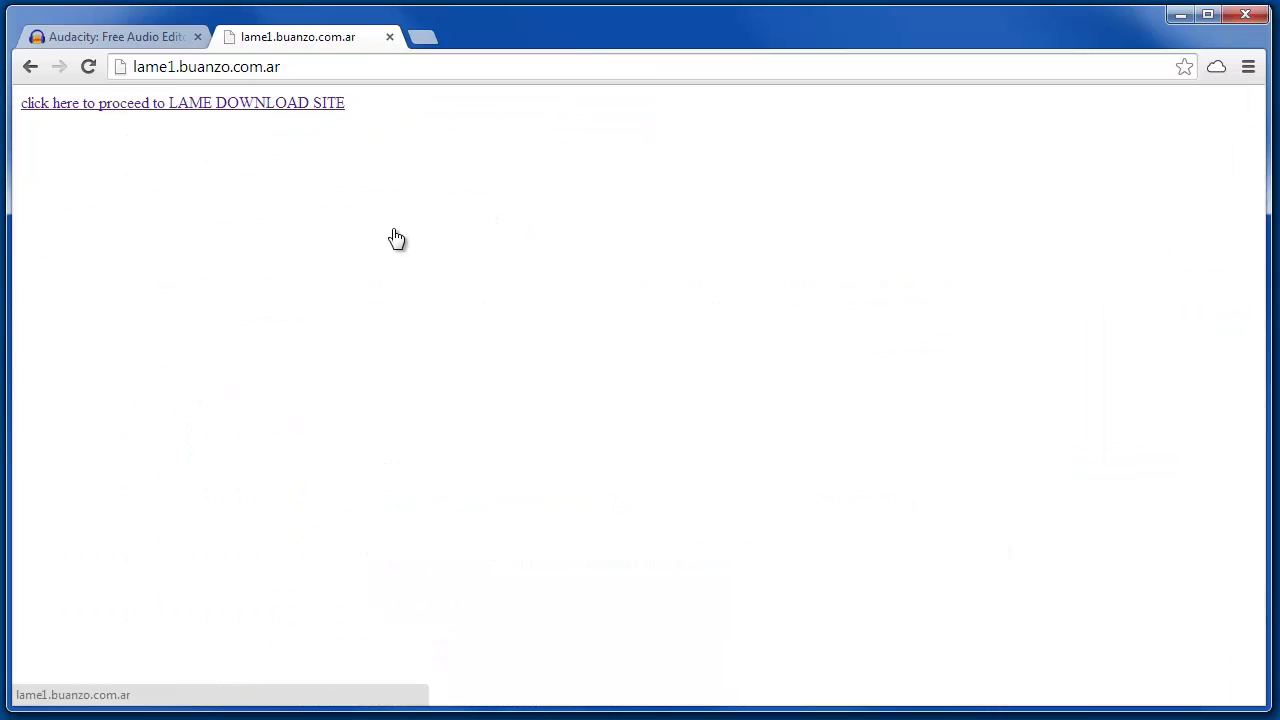
pyautogui.click(178, 110)
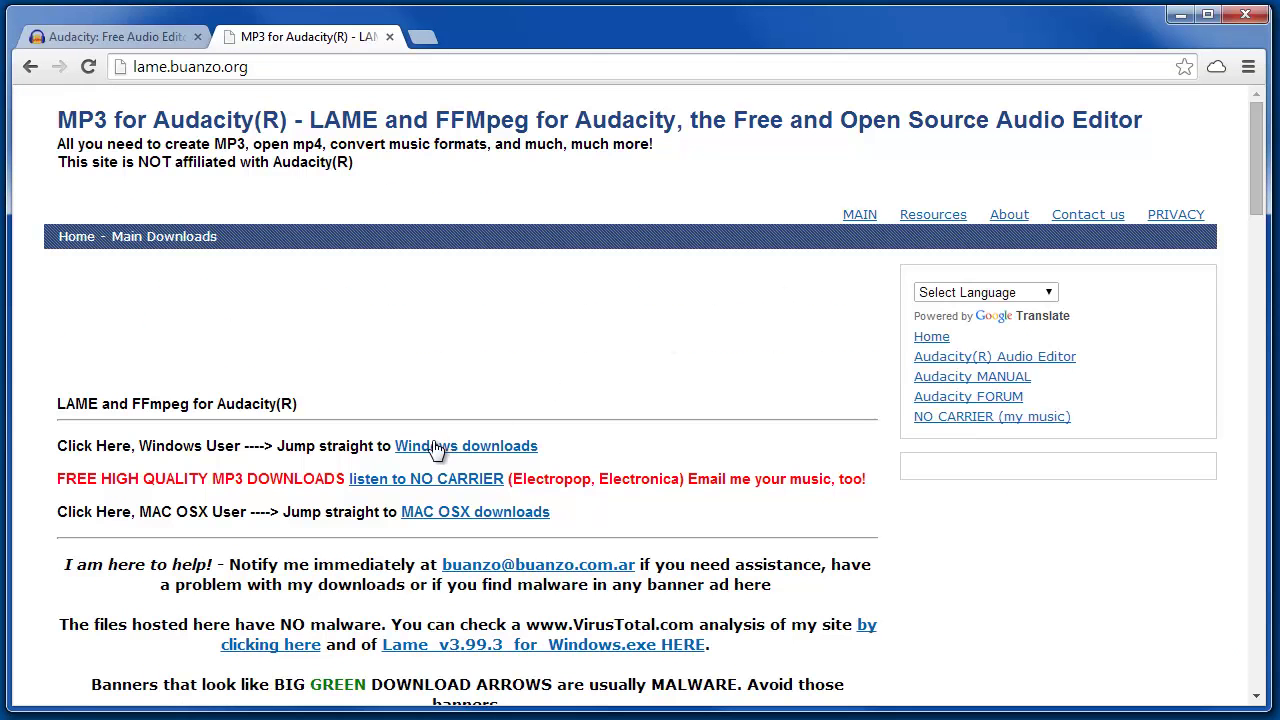
pyautogui.click(436, 449)
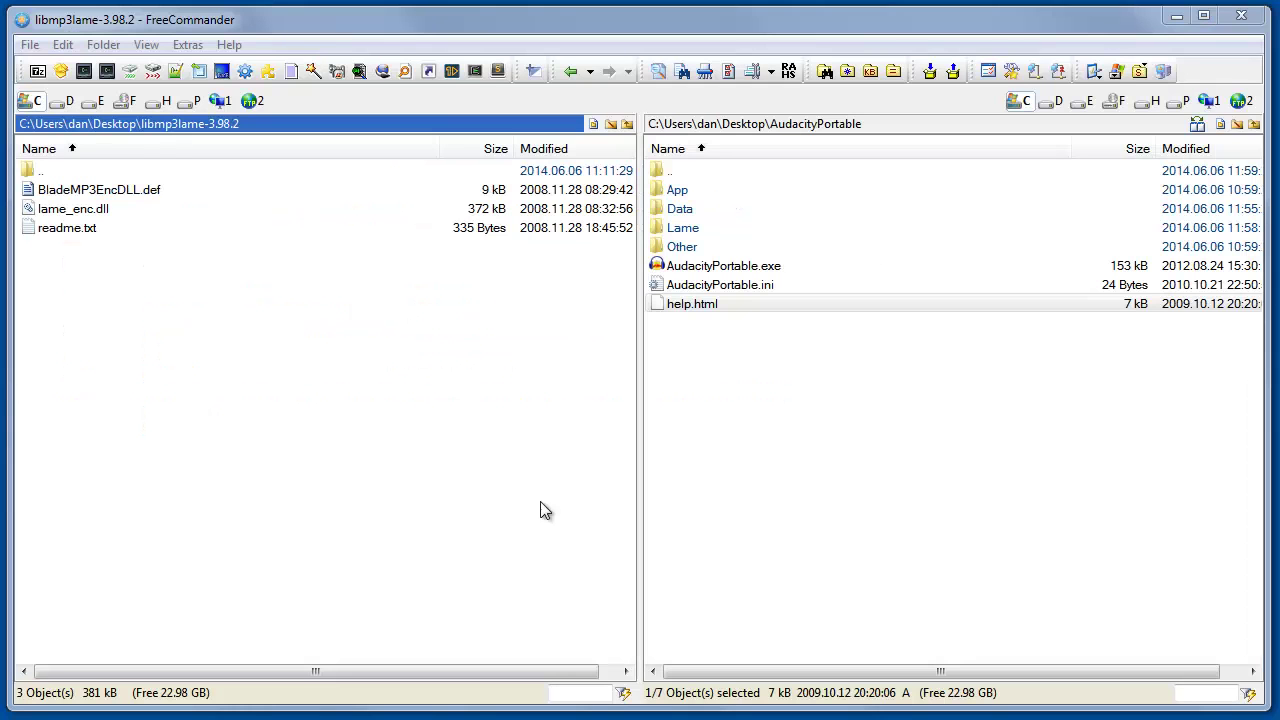
# Step: Select lame_enc.dll and open the AudacityPortable Lame folder in the other pane
pyautogui.click(72, 208)
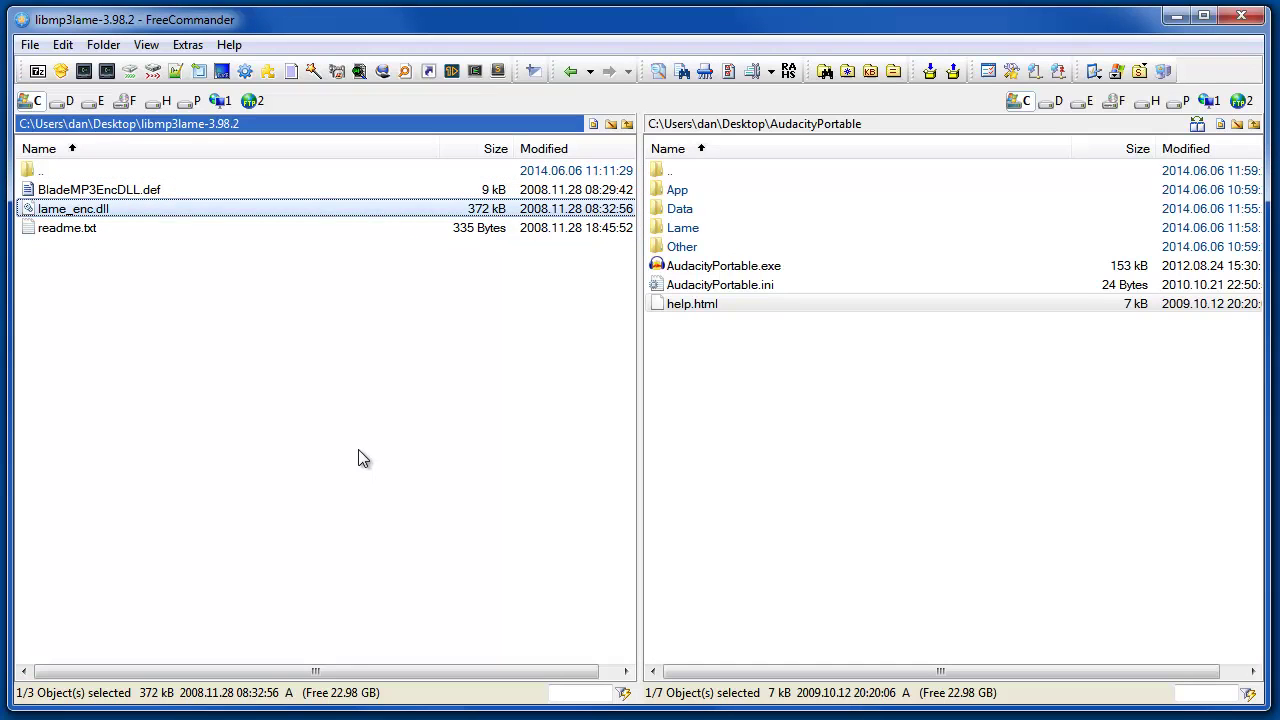
pyautogui.doubleClick(683, 228)
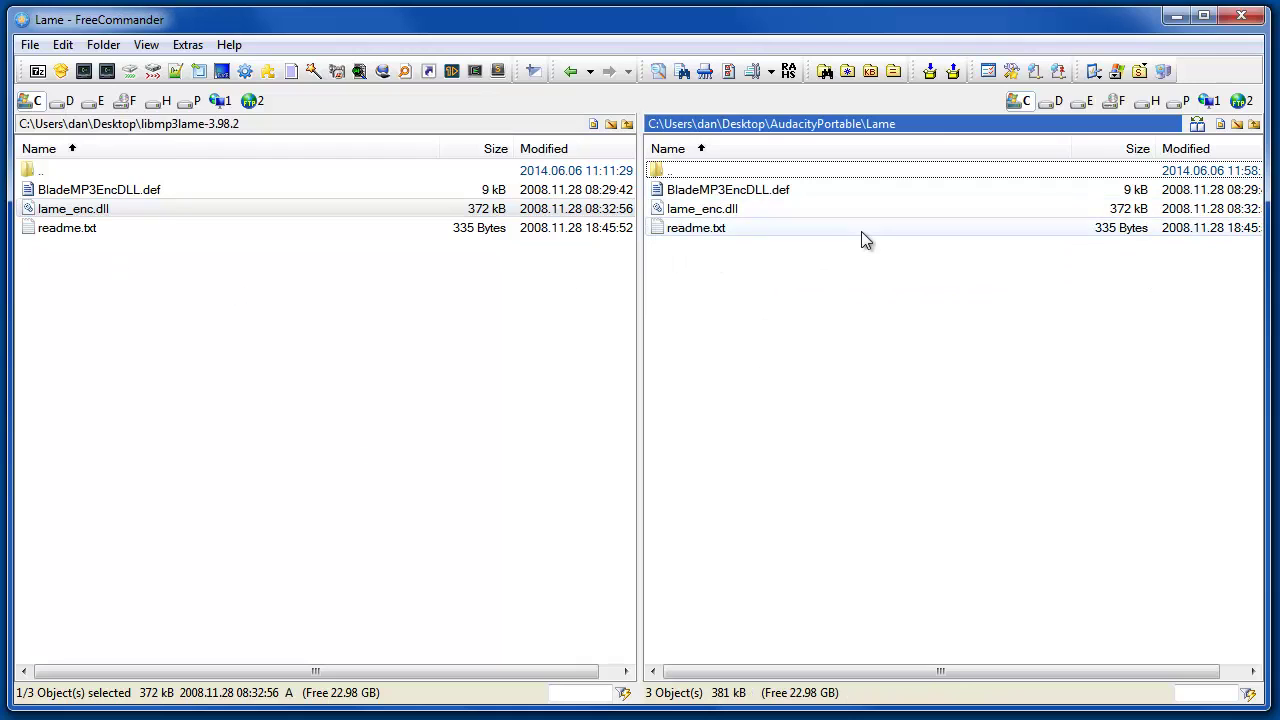
# Step: Point Audacity's Locate Lame dialog at lame_enc.dll in the AudacityPortable Lame folder and confirm
pyautogui.click(1177, 18)
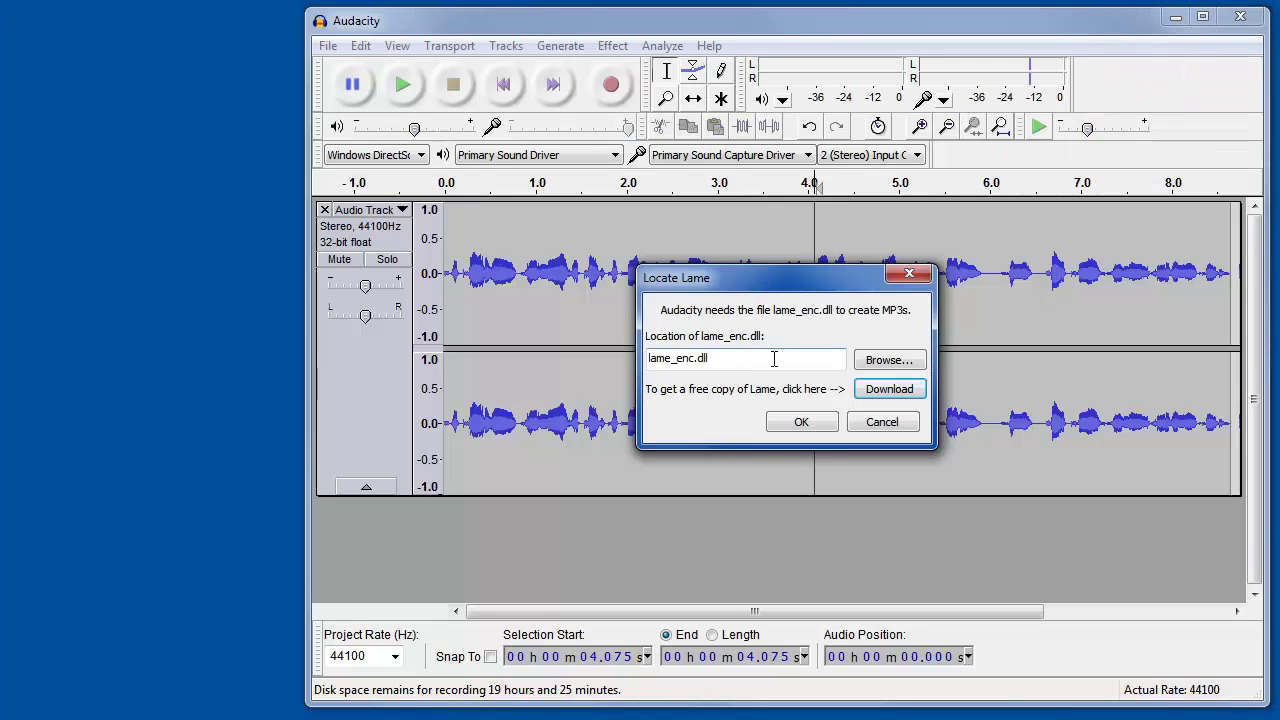
pyautogui.click(885, 362)
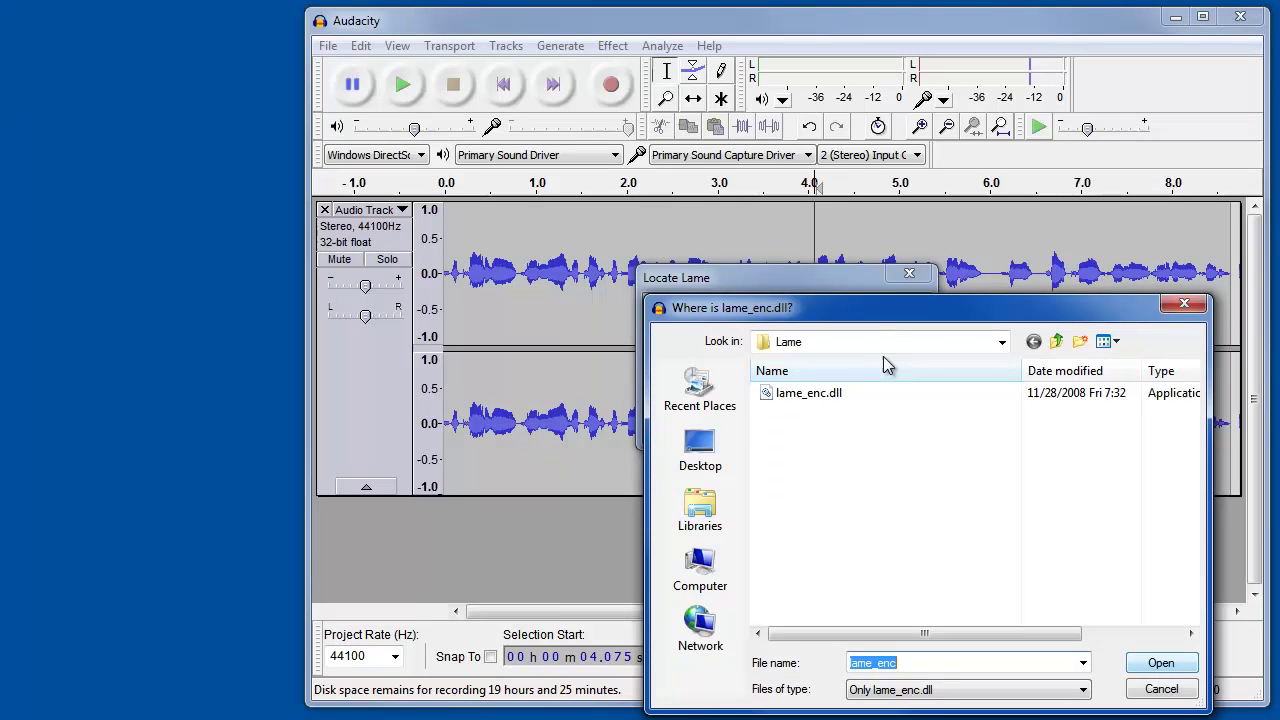
pyautogui.click(810, 396)
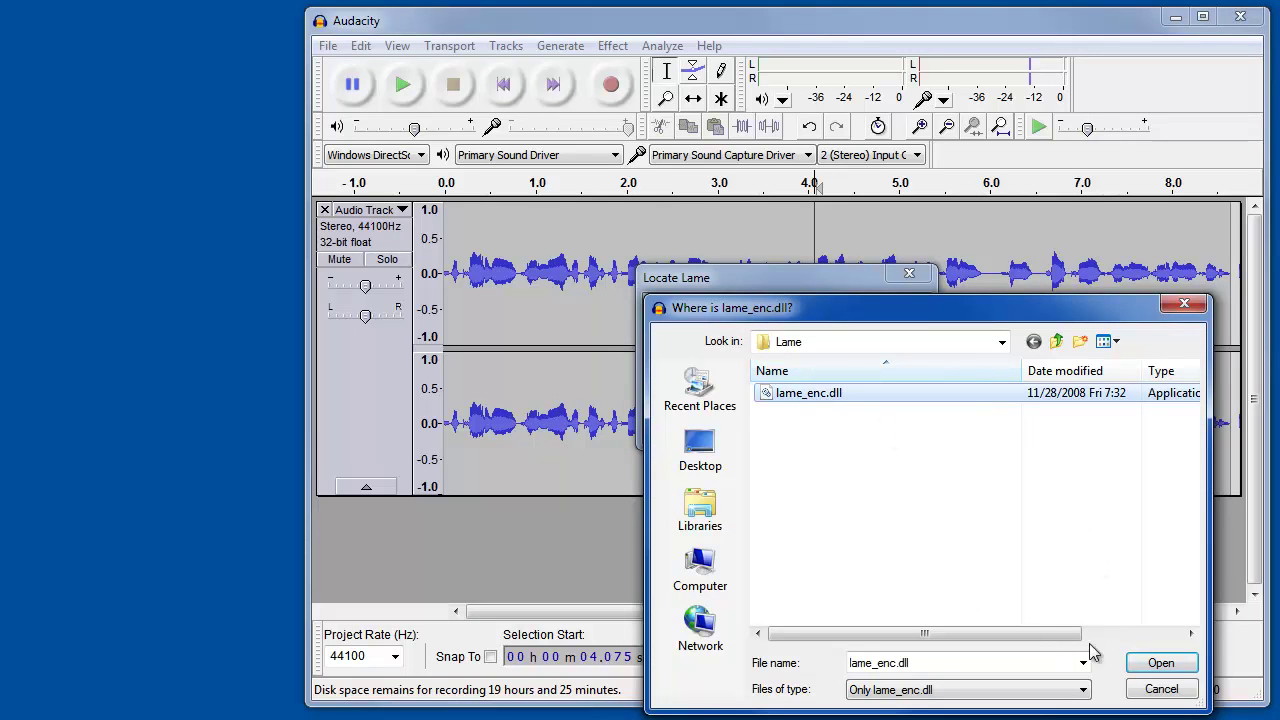
pyautogui.click(1159, 664)
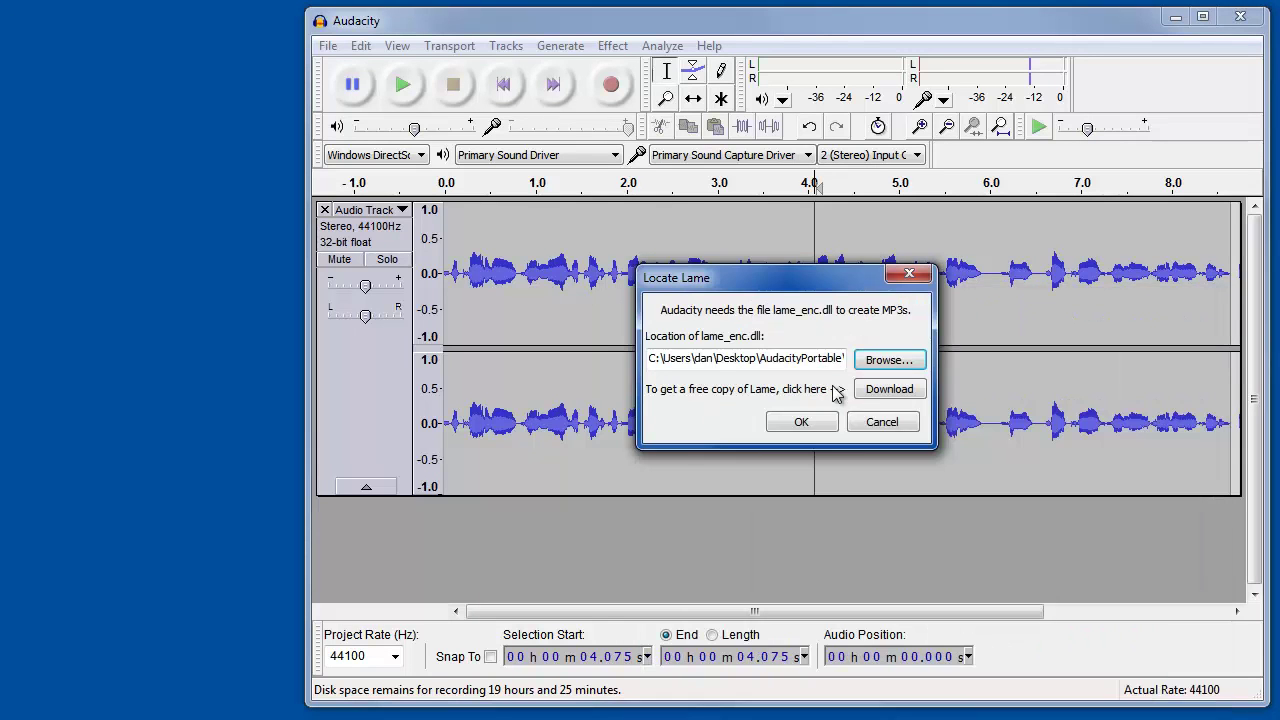
pyautogui.click(799, 423)
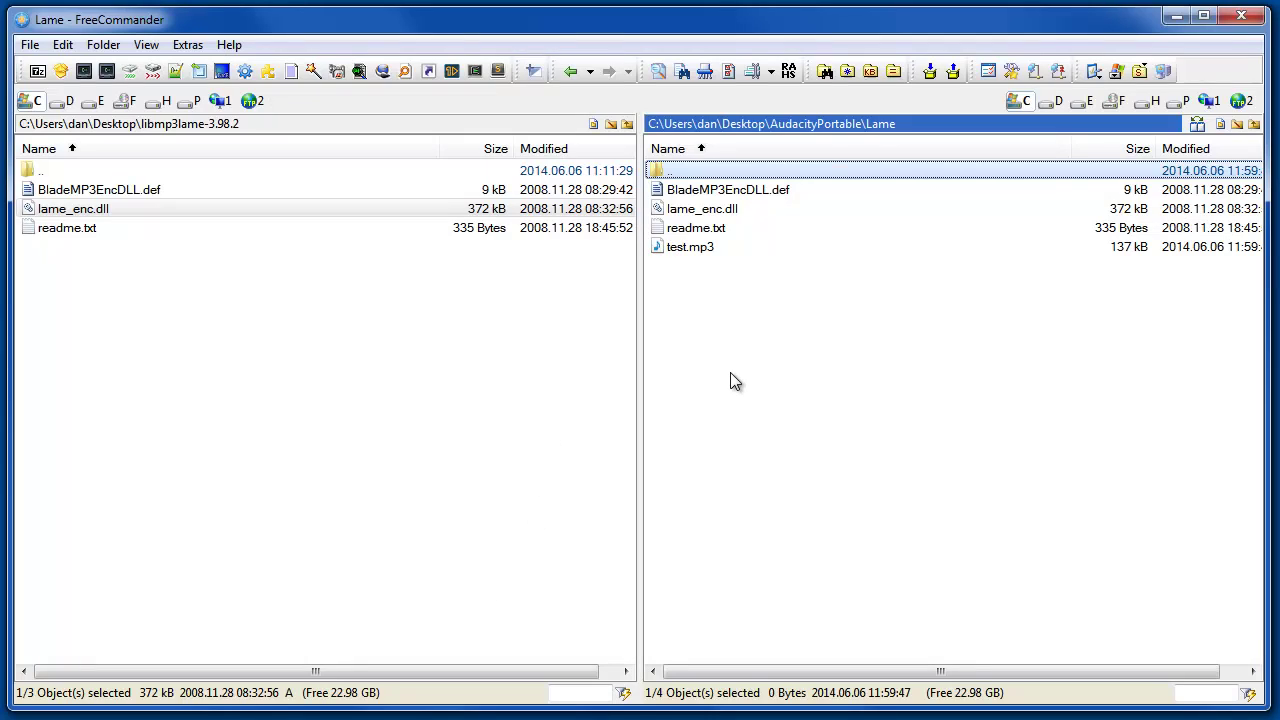
# Step: Quick-view test.mp3 in FreeCommander to play it back, then close the viewer
pyautogui.click(731, 375)
pyautogui.press('Down')
pyautogui.press('Down')
pyautogui.press('Down')
pyautogui.press('Down')
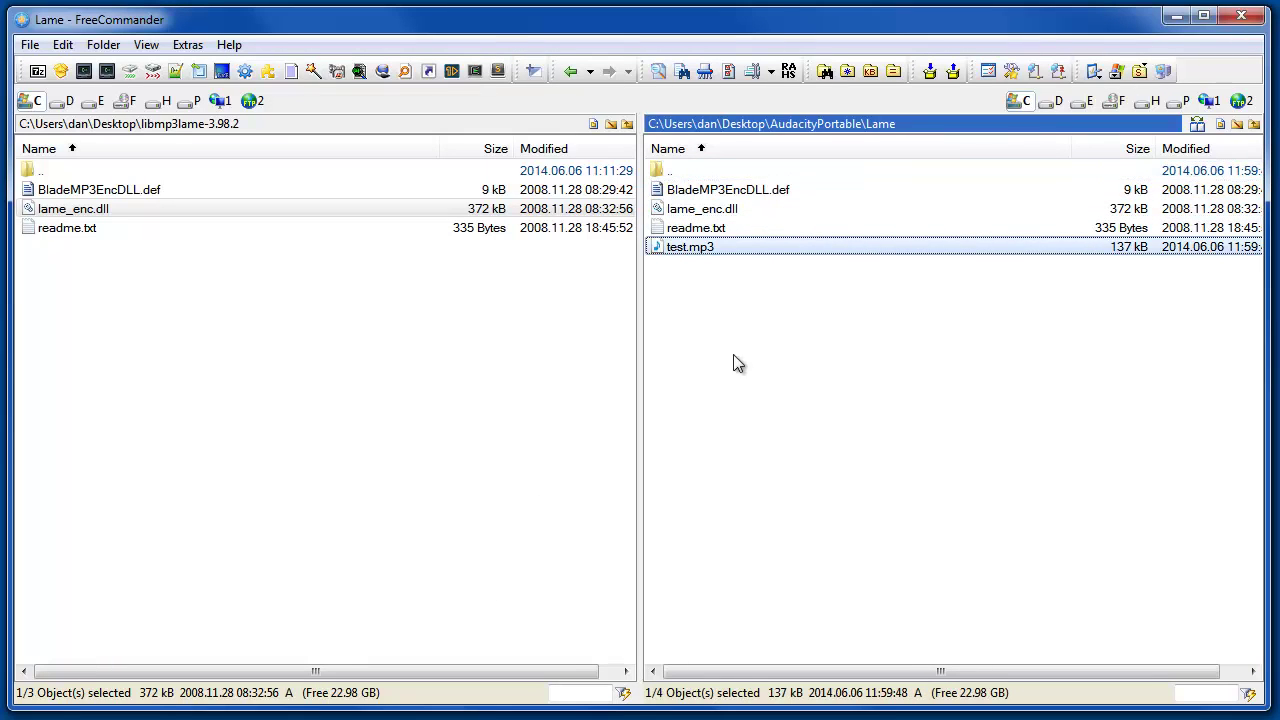
pyautogui.hotkey('ctrl', 'q')
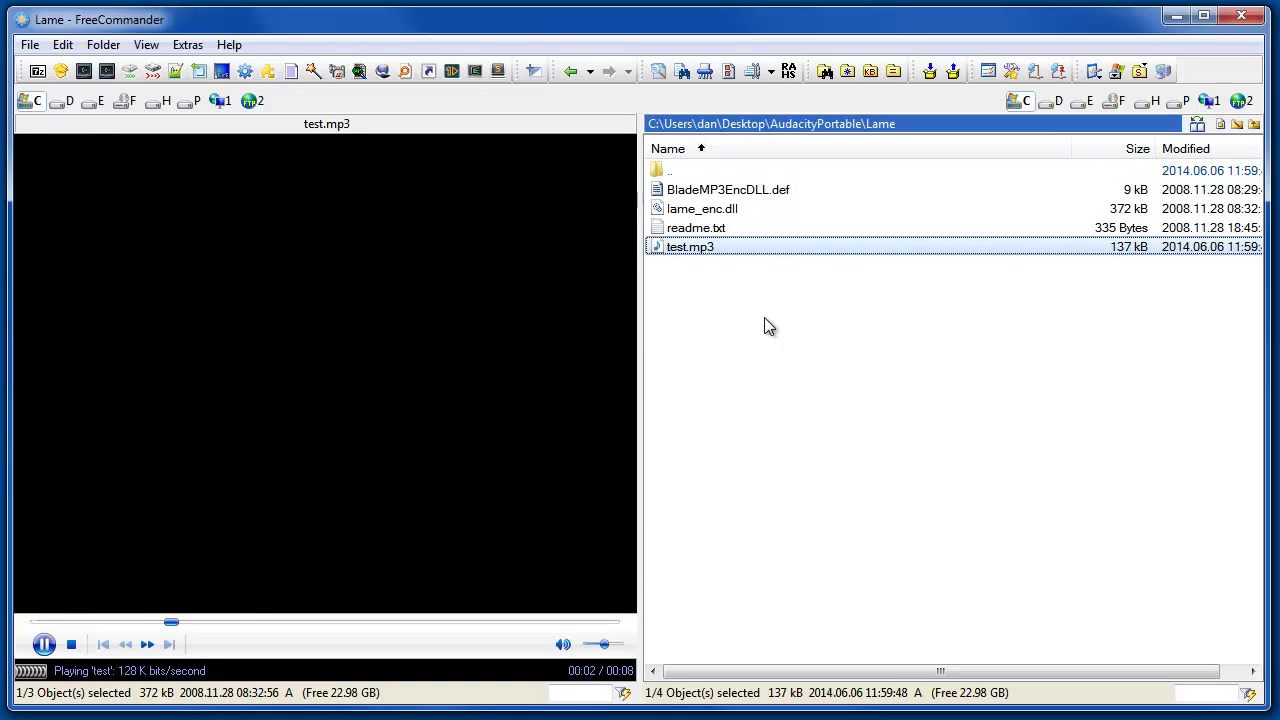
pyautogui.hotkey('ctrl', 'q')
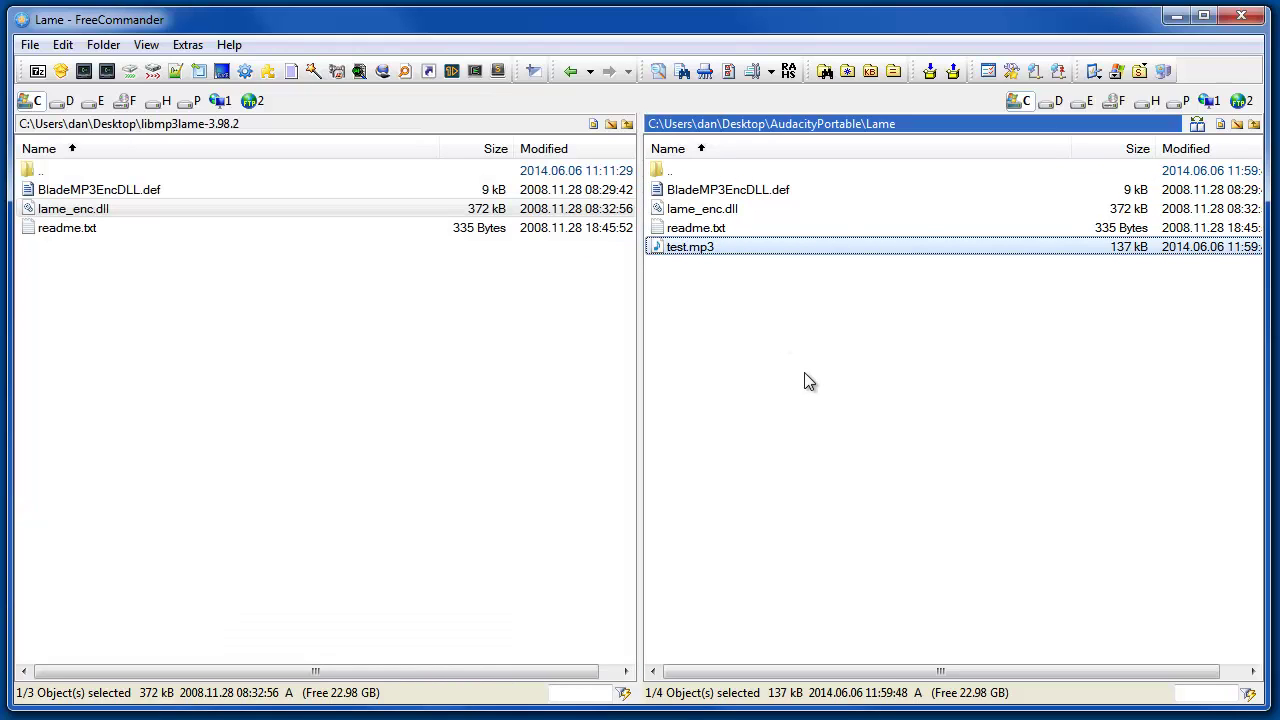